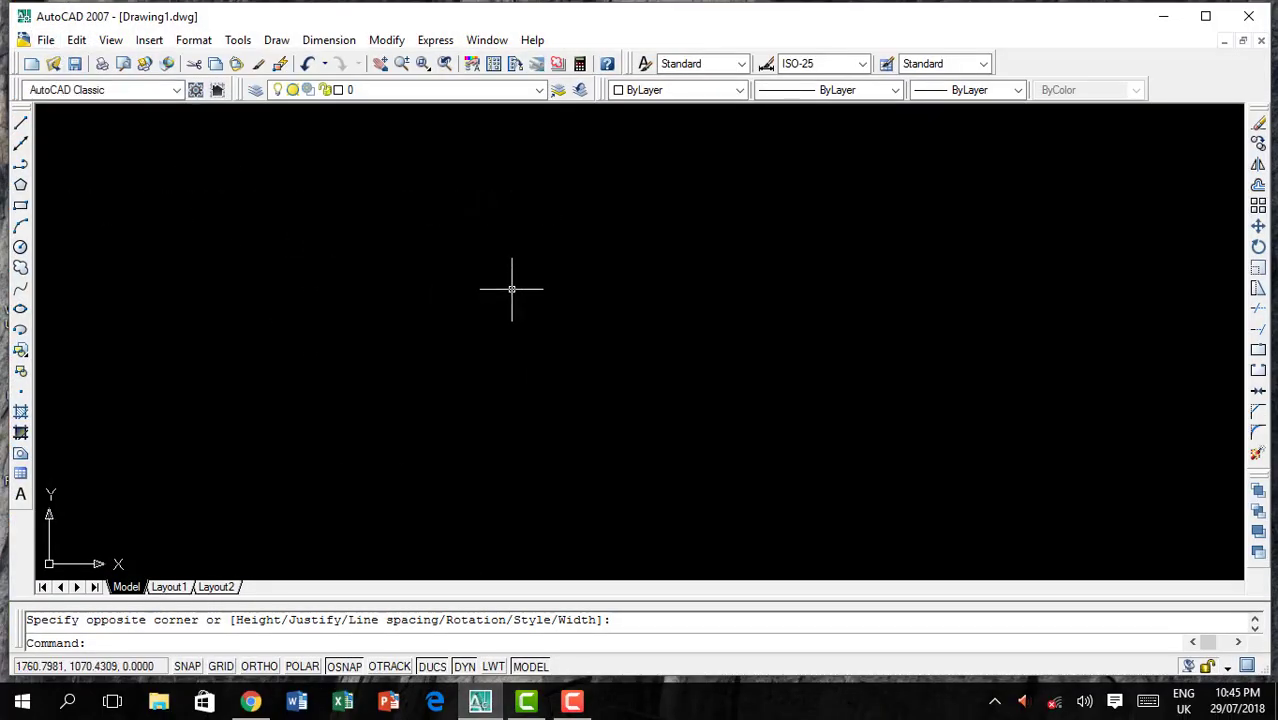
Start a multiline text with T and draw its box in the upper middle of the drawing
type("t")
key("Return")
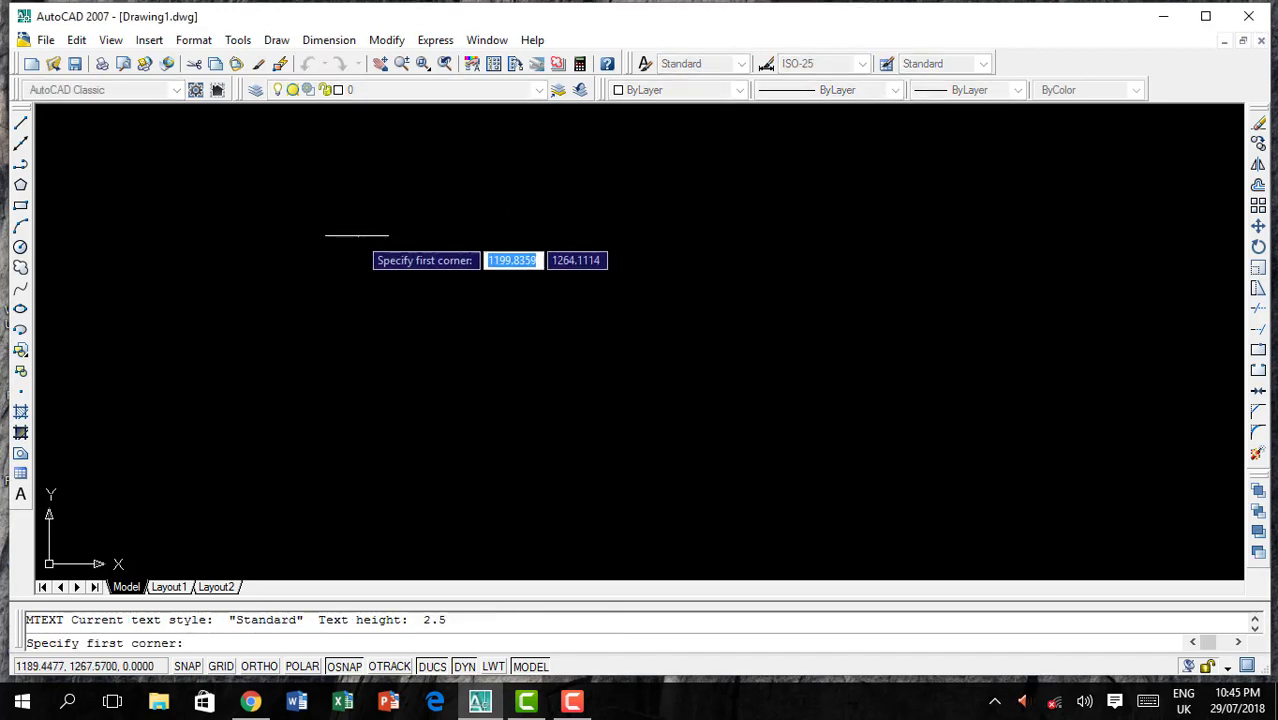
left_click(346, 215)
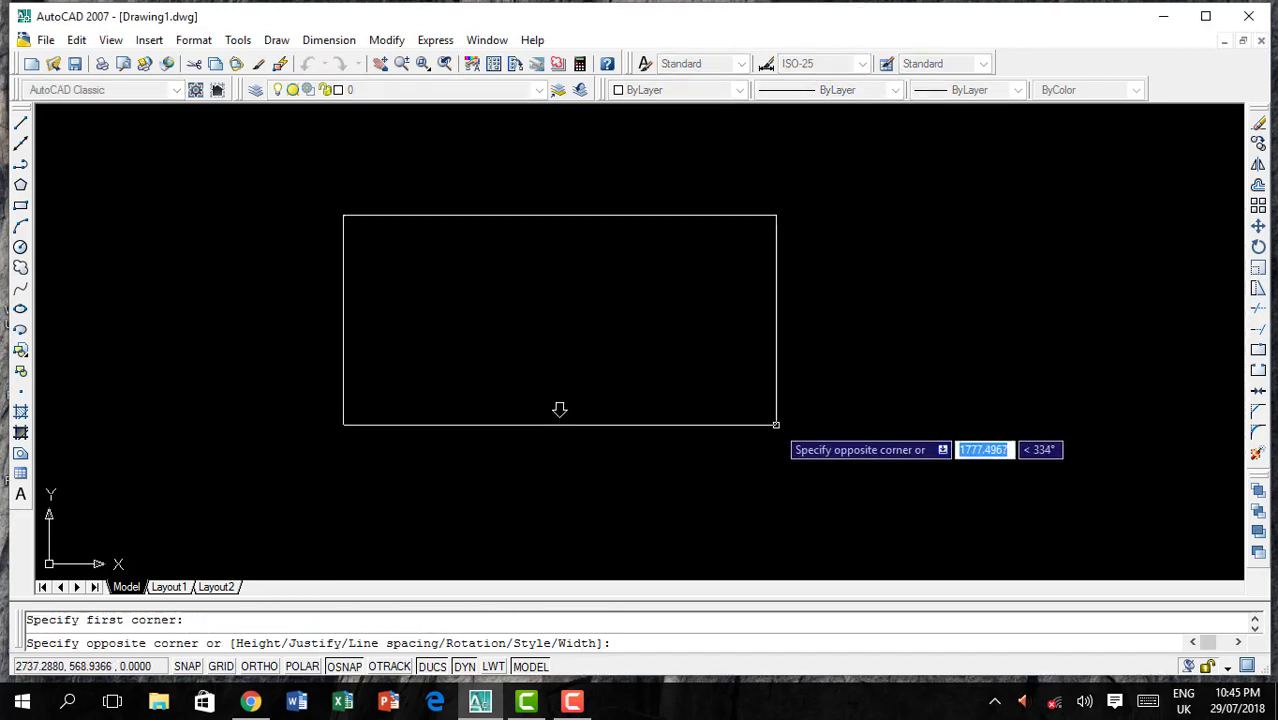
left_click(655, 339)
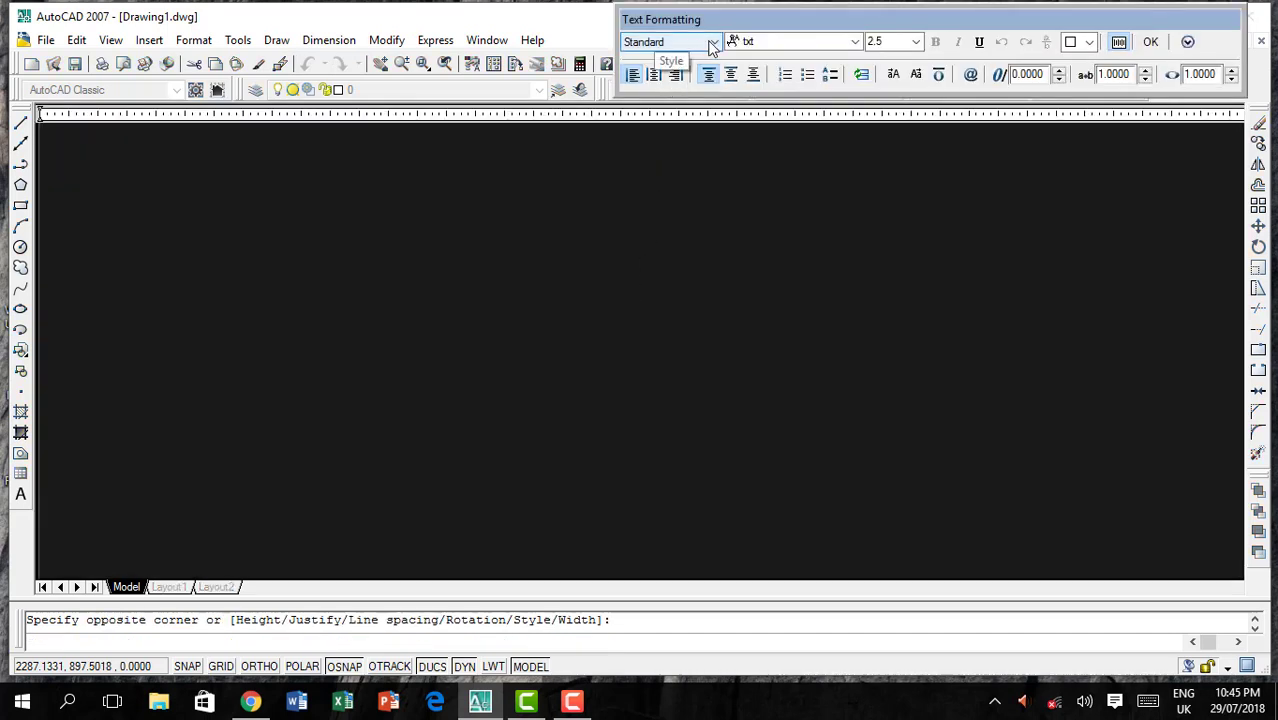
Make the new text bold, green Verdana
left_click(855, 42)
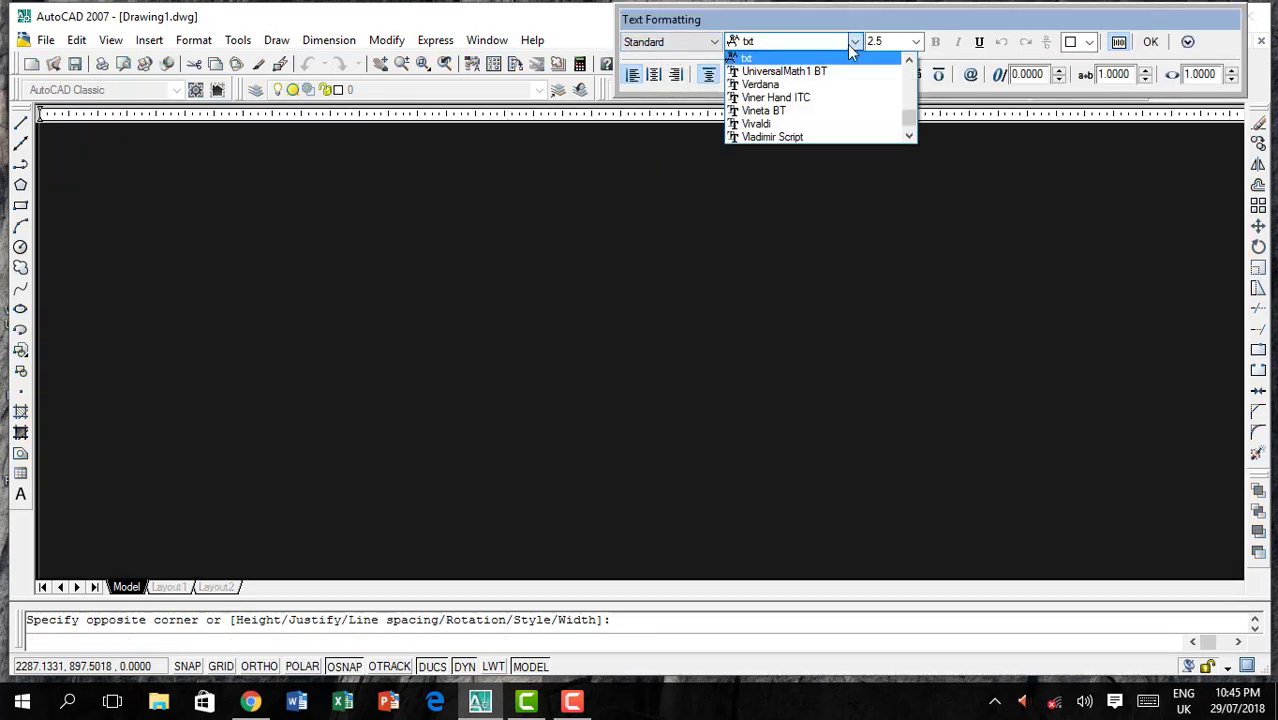
key("v")
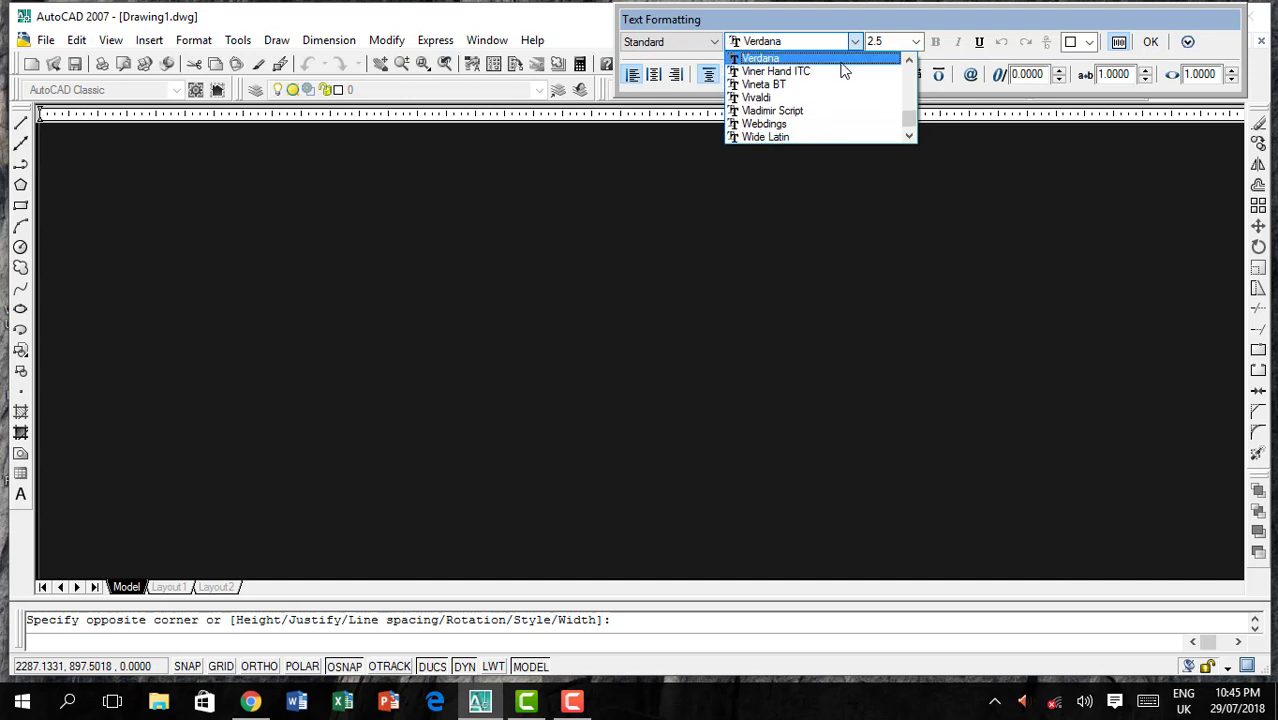
key("Return")
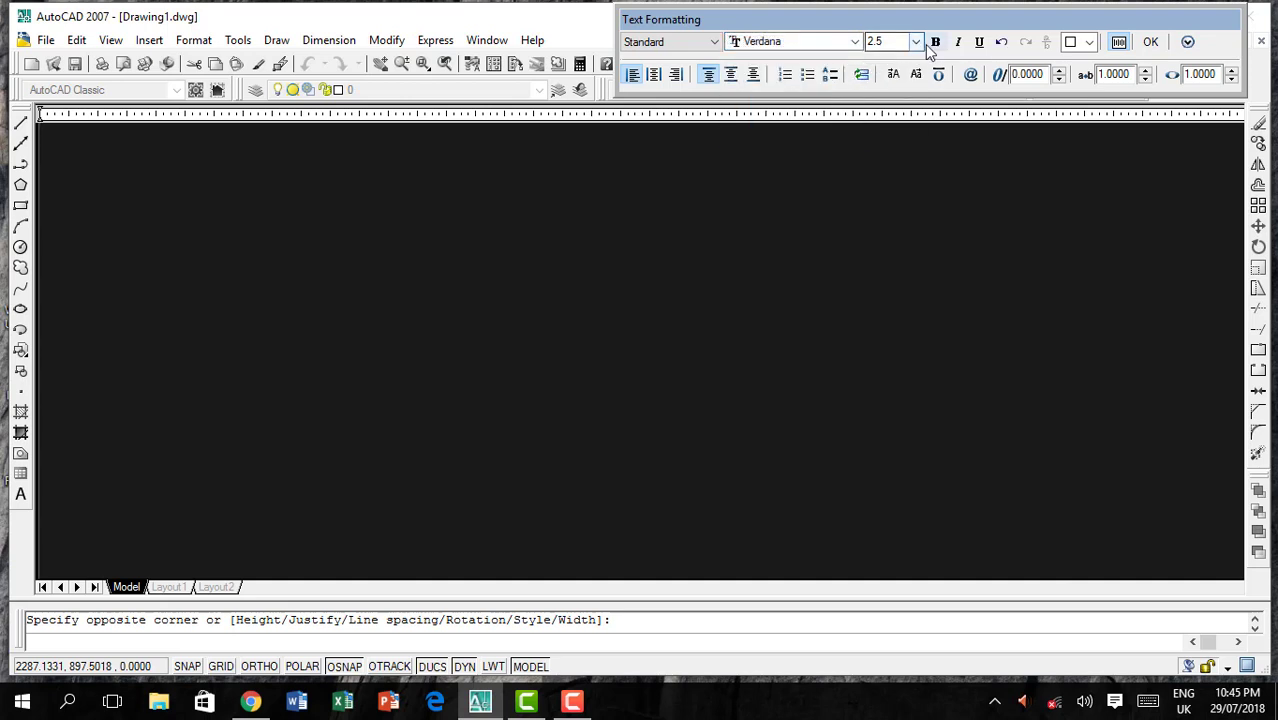
left_click(937, 47)
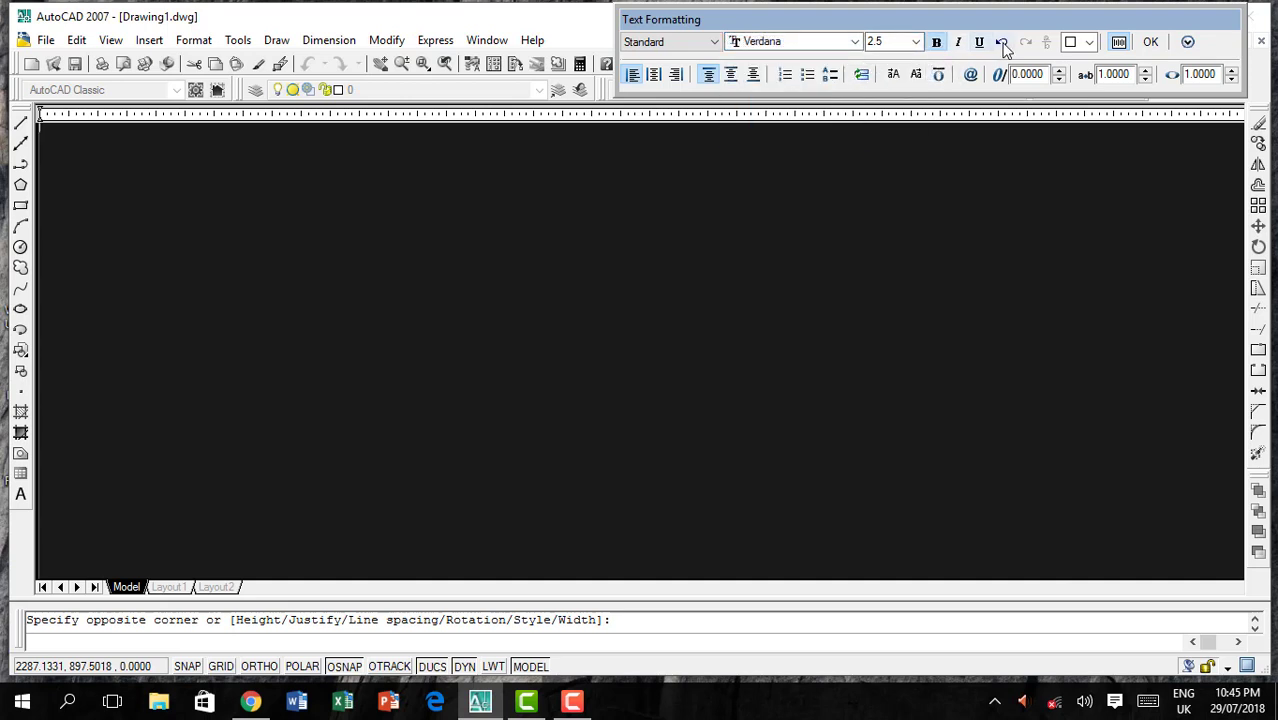
left_click(1089, 42)
left_click(1090, 120)
Clear the old 2.5 text height so the height can be set to 5
left_click(709, 79)
left_click(915, 42)
left_click(903, 60)
left_click(891, 44)
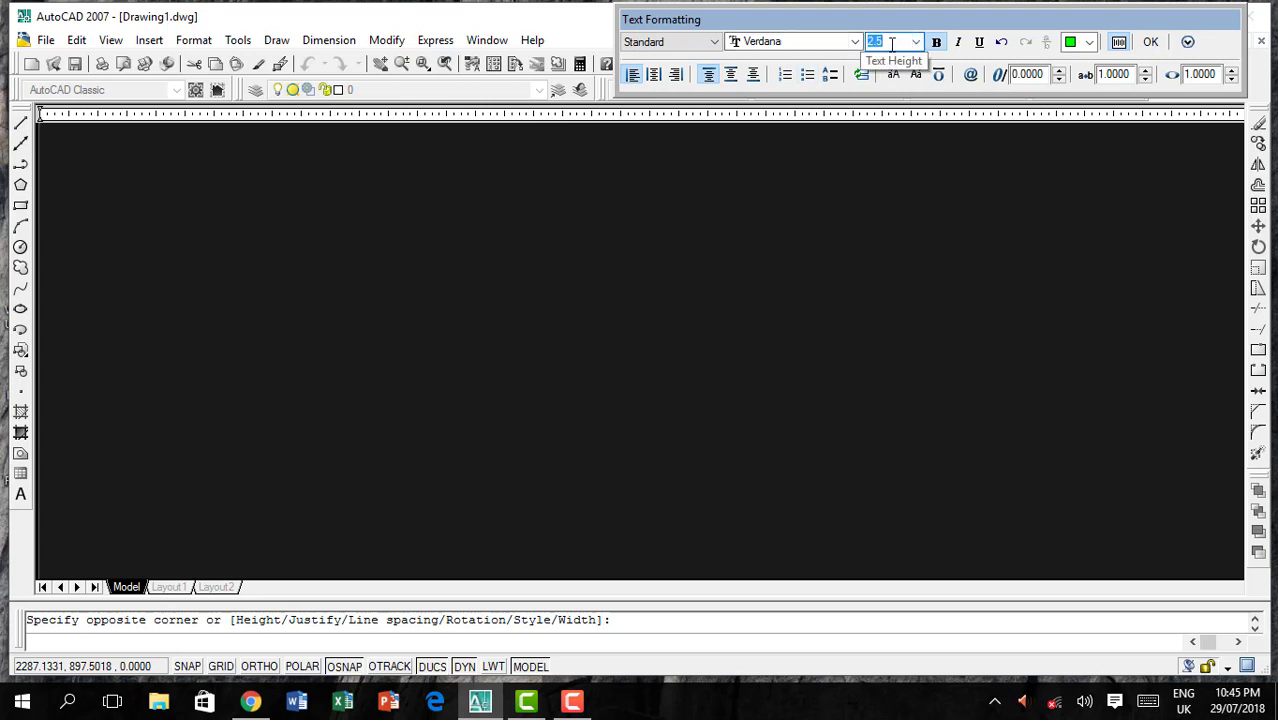
key("BackSpace")
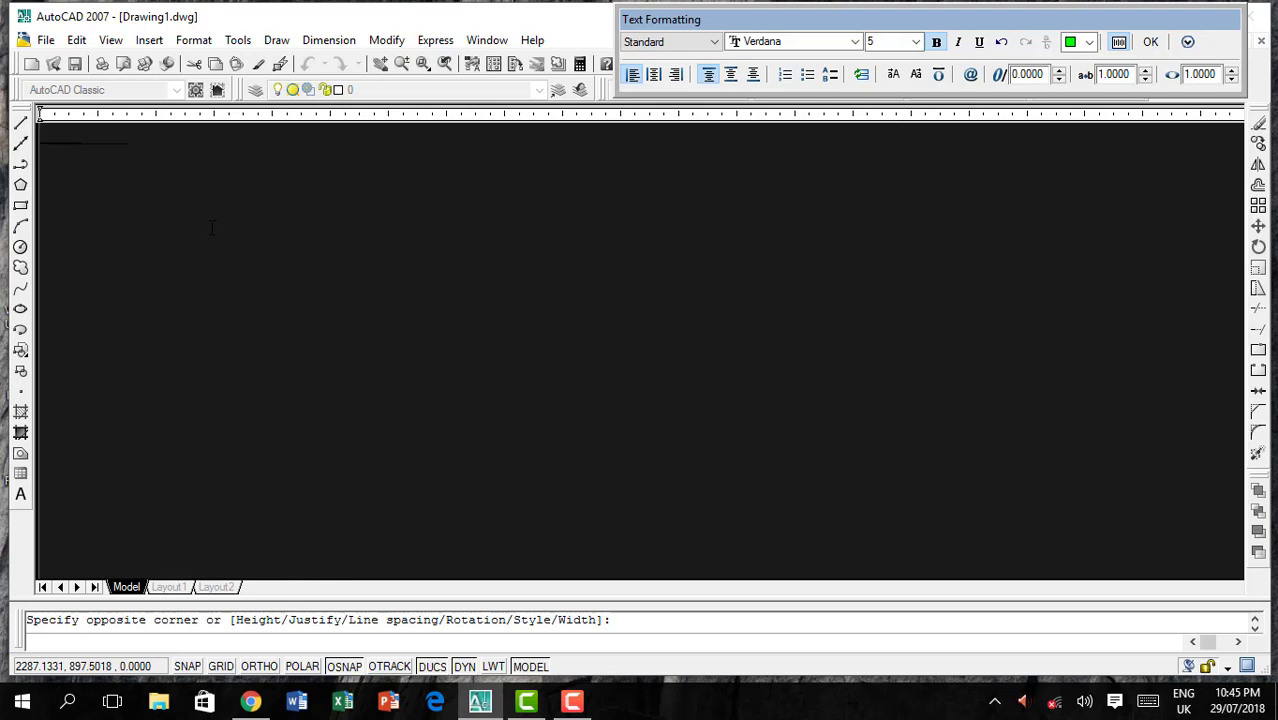
Type the sentence ending 'in AutoCAD software version 2007', fix 'AutoCAd', and commit it
type("Heyth")
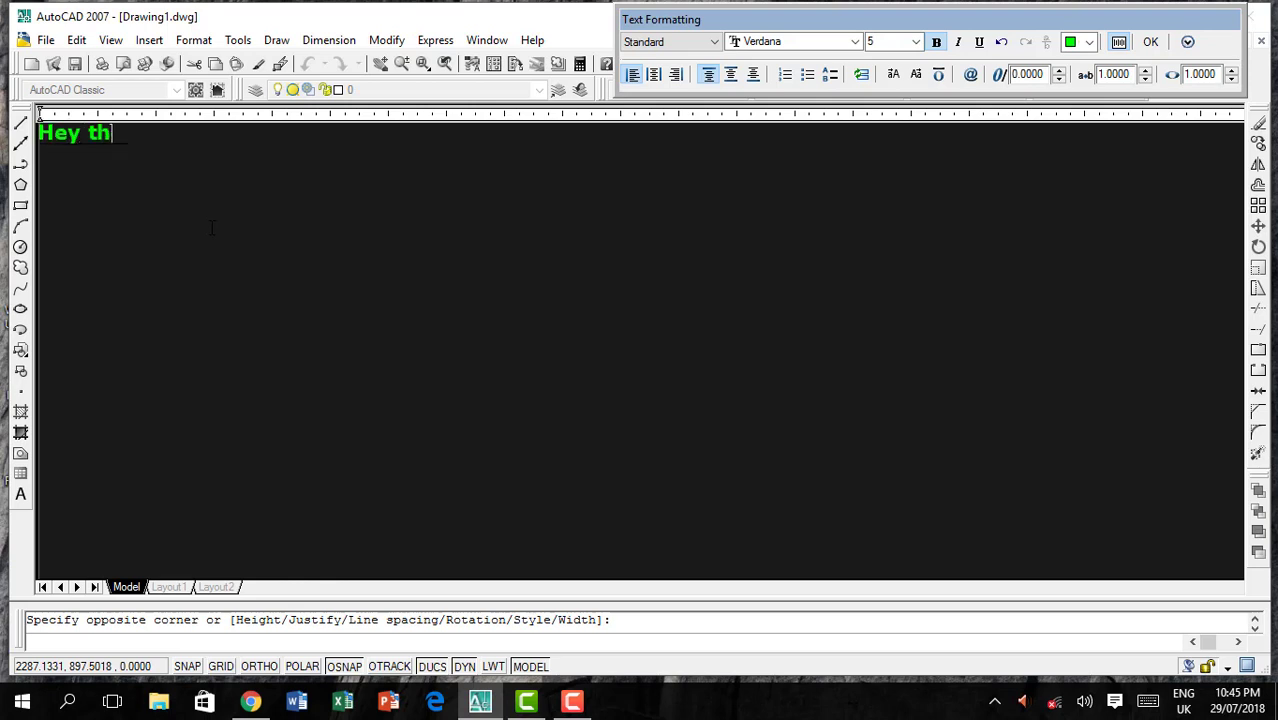
type("ere it")
type(" is")
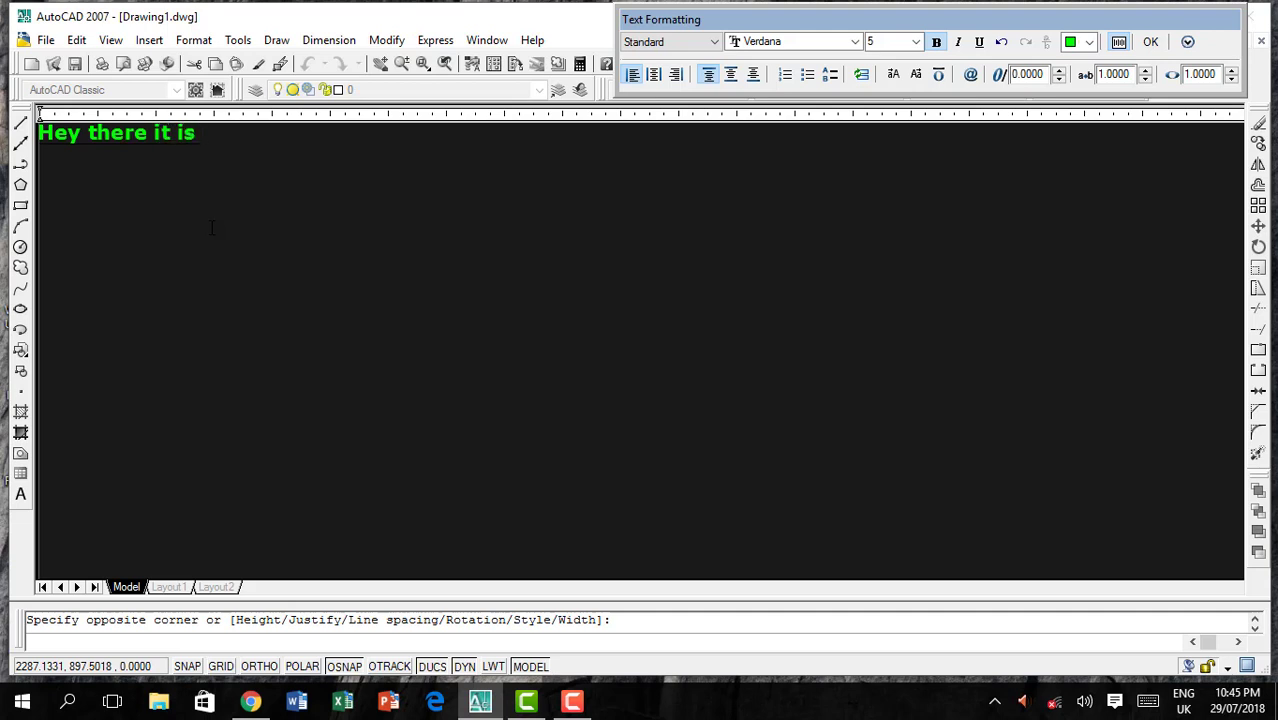
type("Aut")
type("o")
type(" CAD")
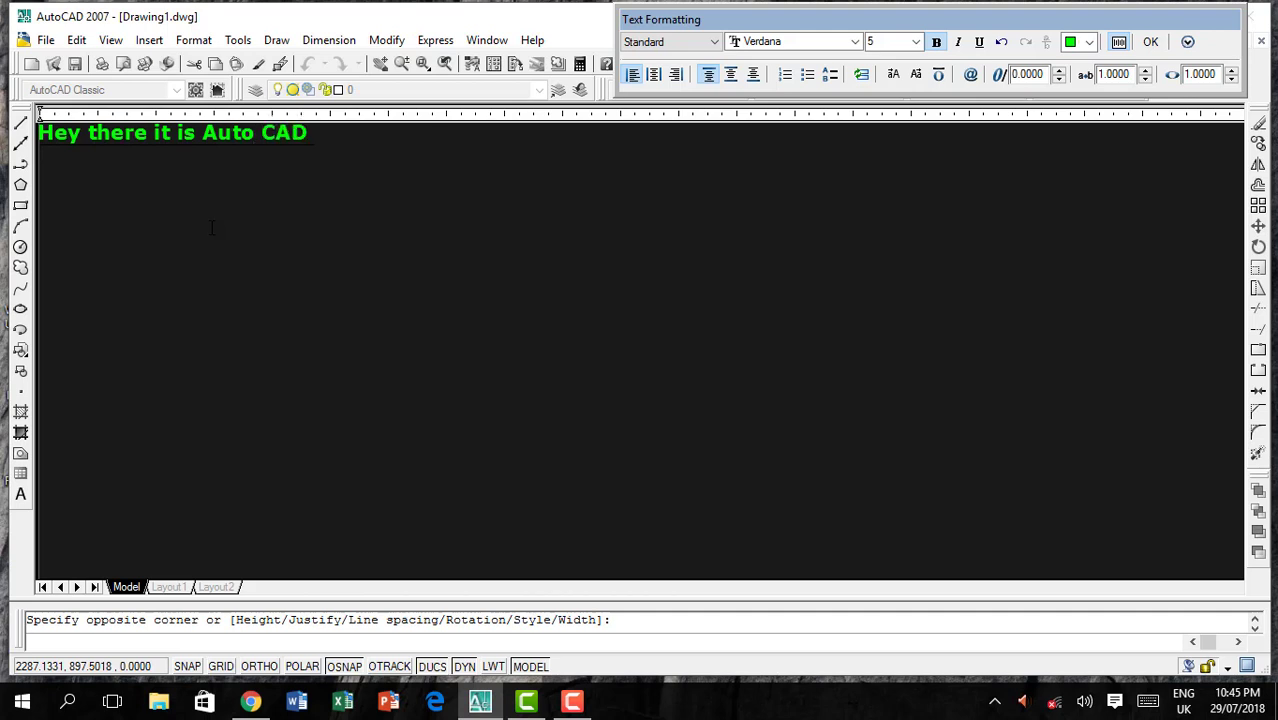
type(" Soft")
type("ware in")
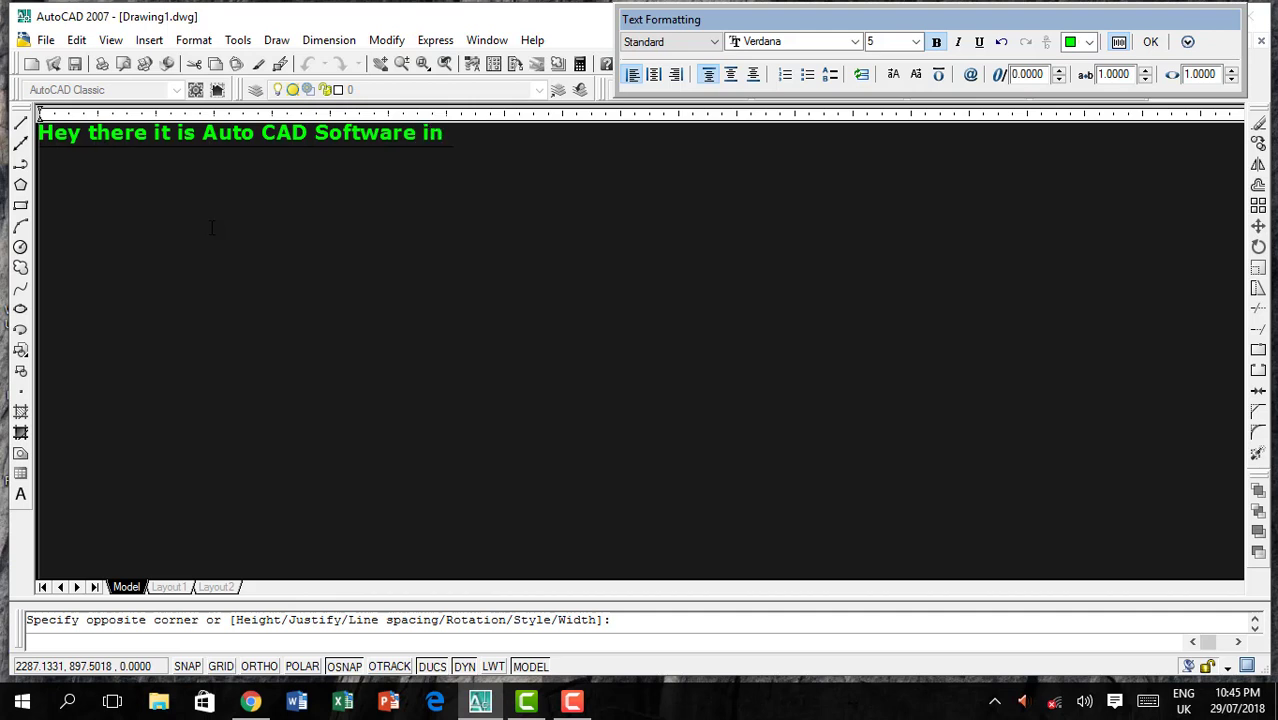
type("which")
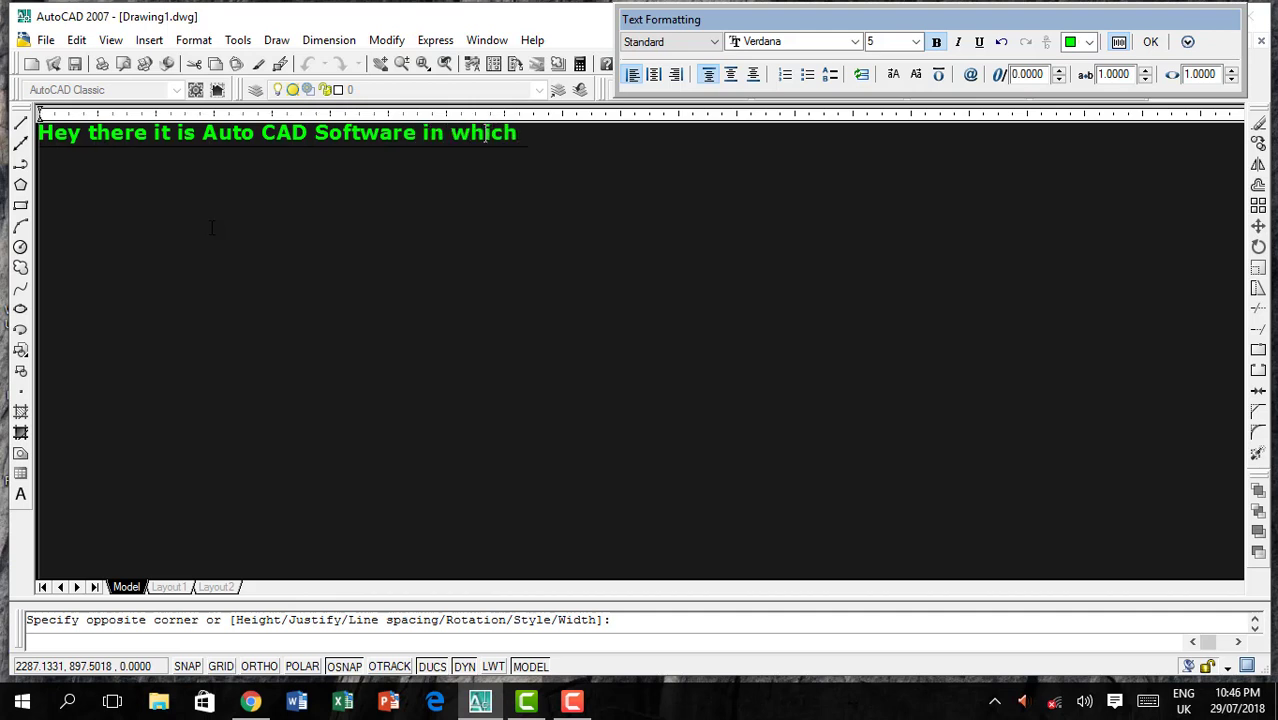
type(" to")
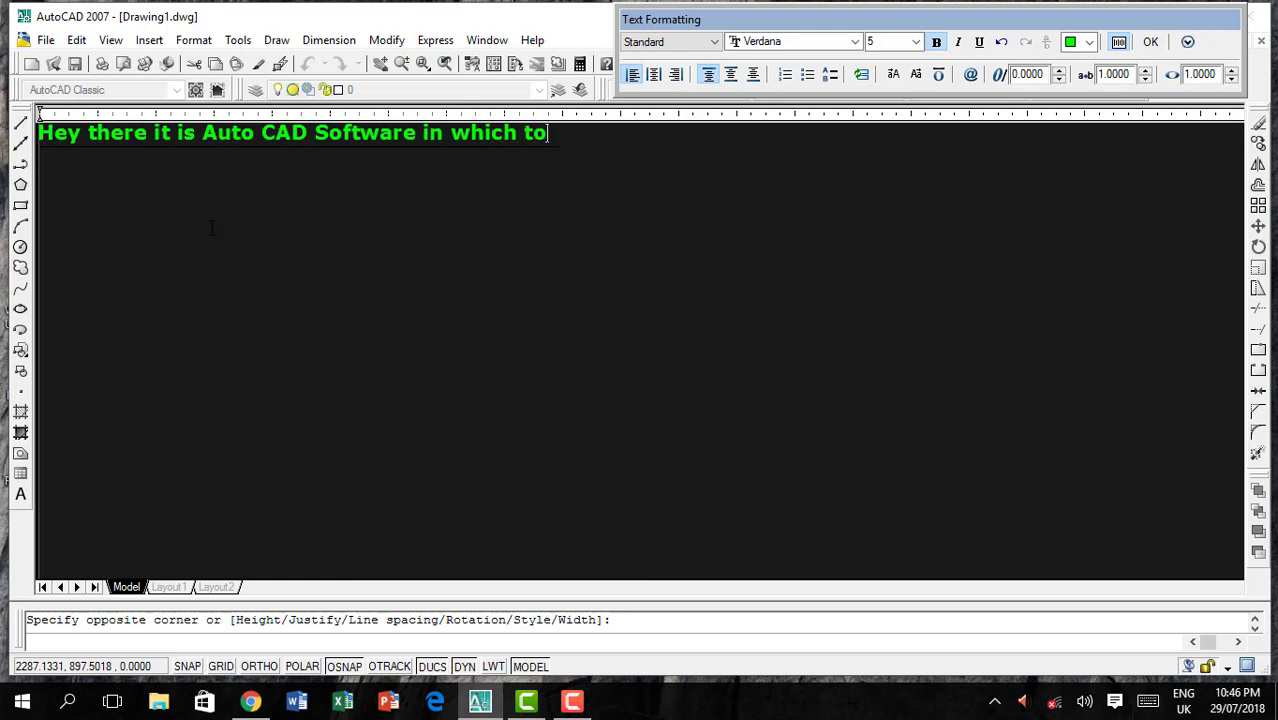
type("day i")
type(" tought")
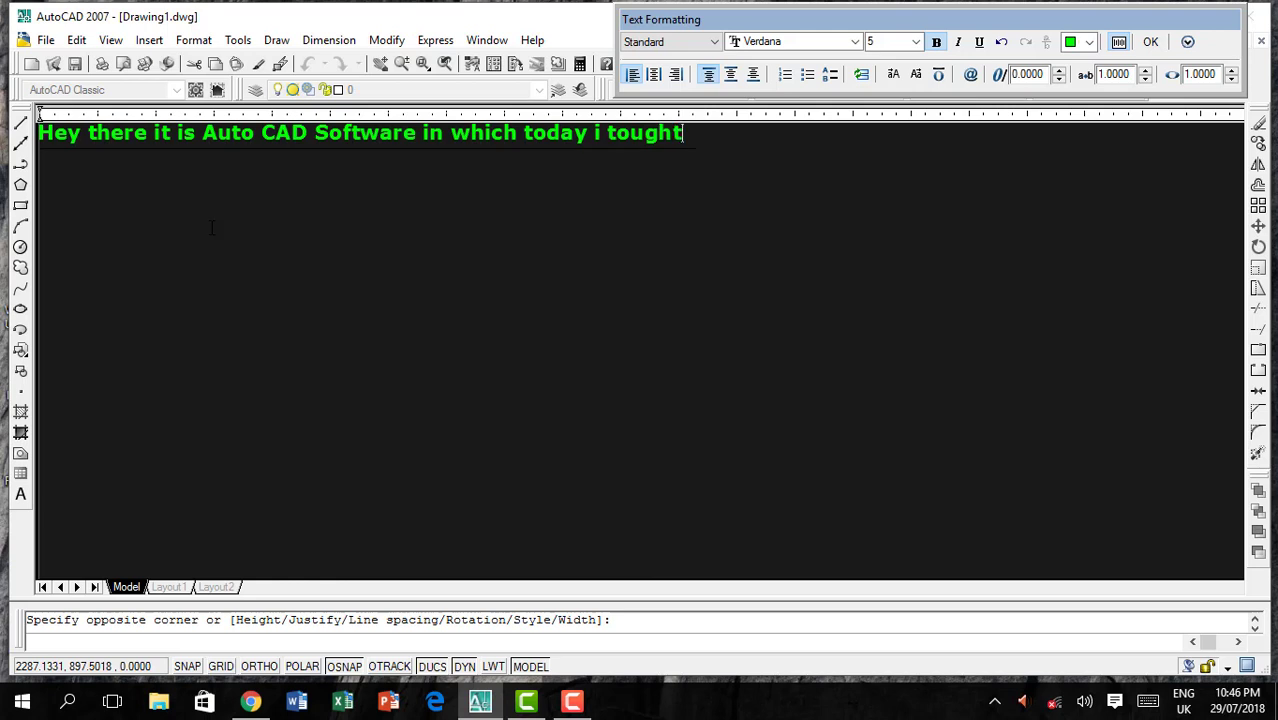
type(" you")
type(" how")
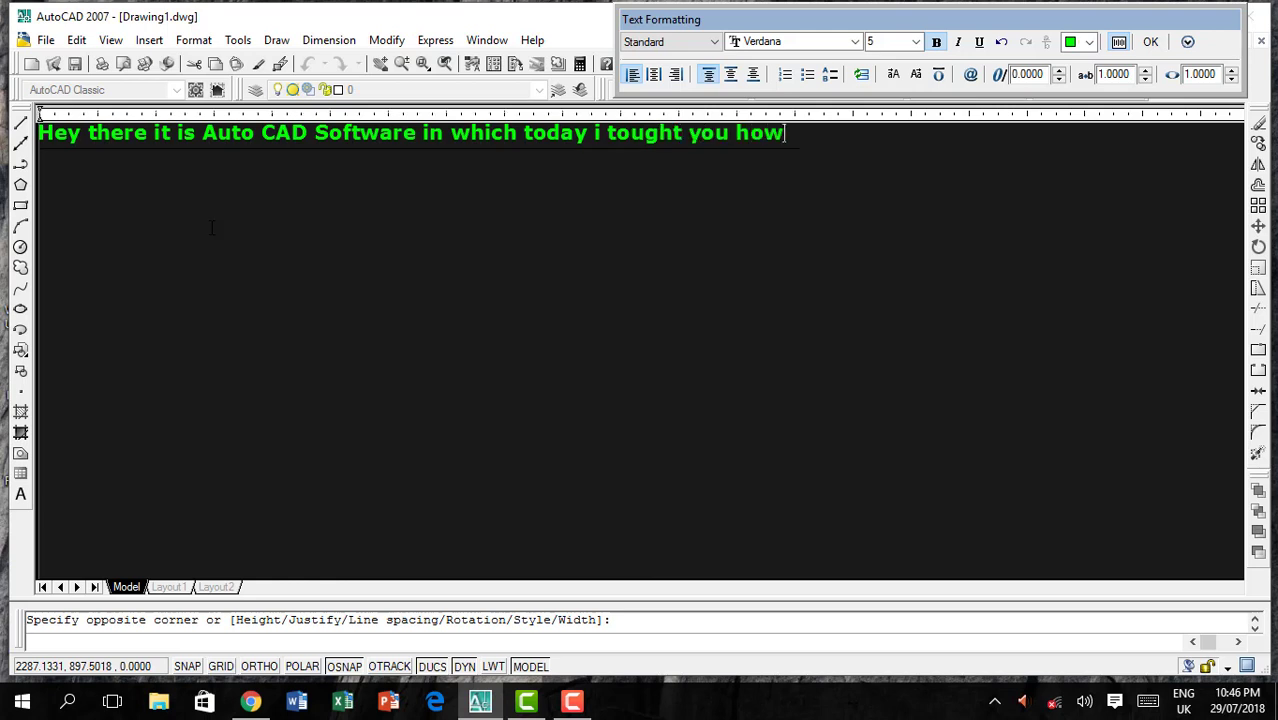
type(" to ins")
type("ert text in")
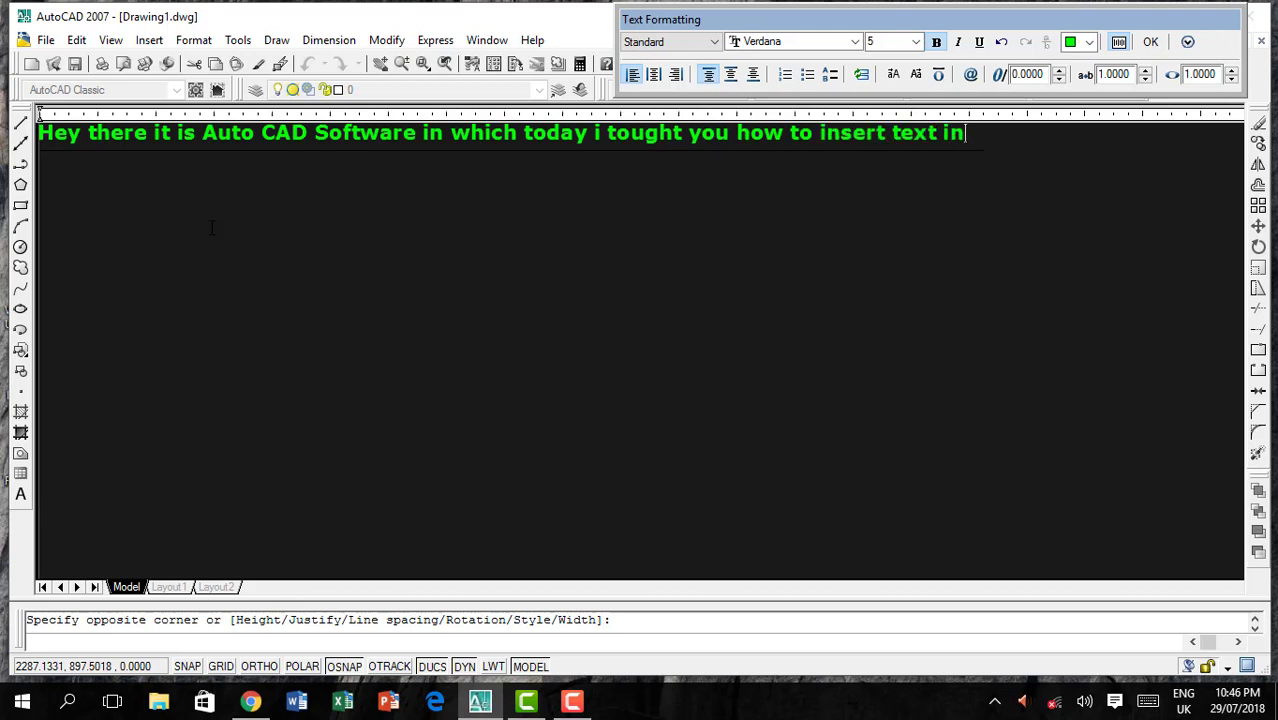
type(" the")
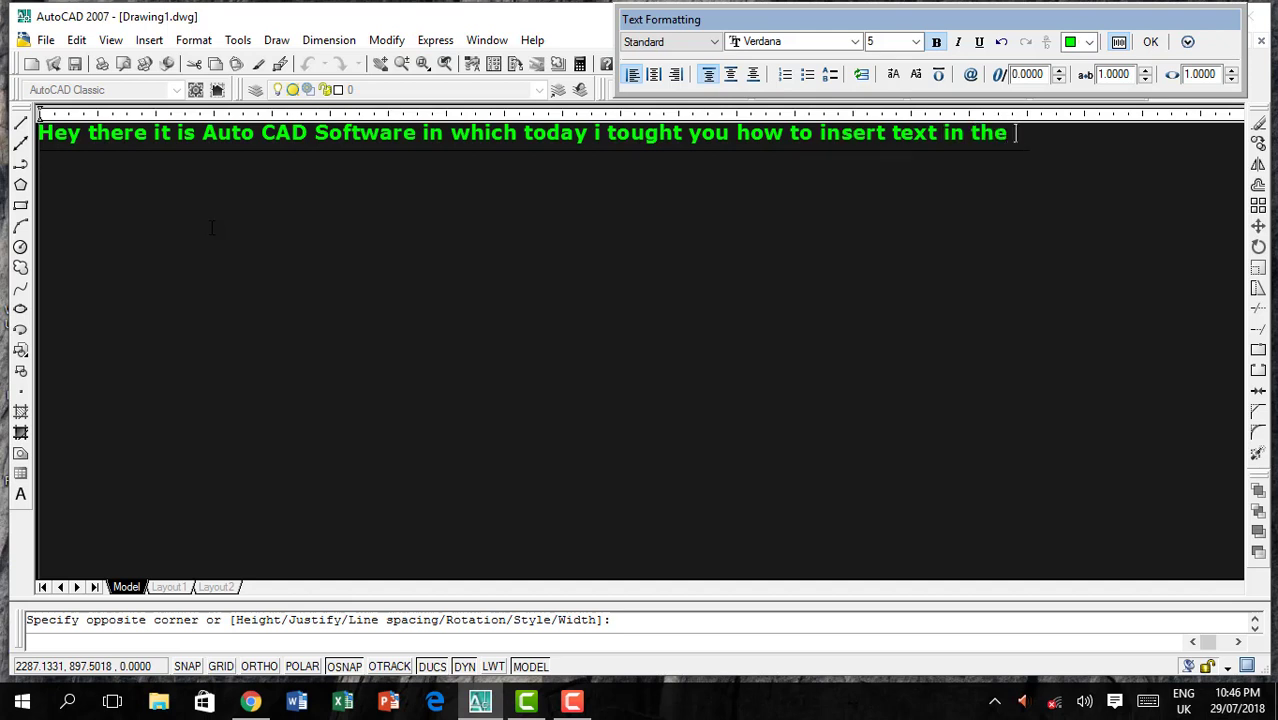
type(" dwg ")
type("dra")
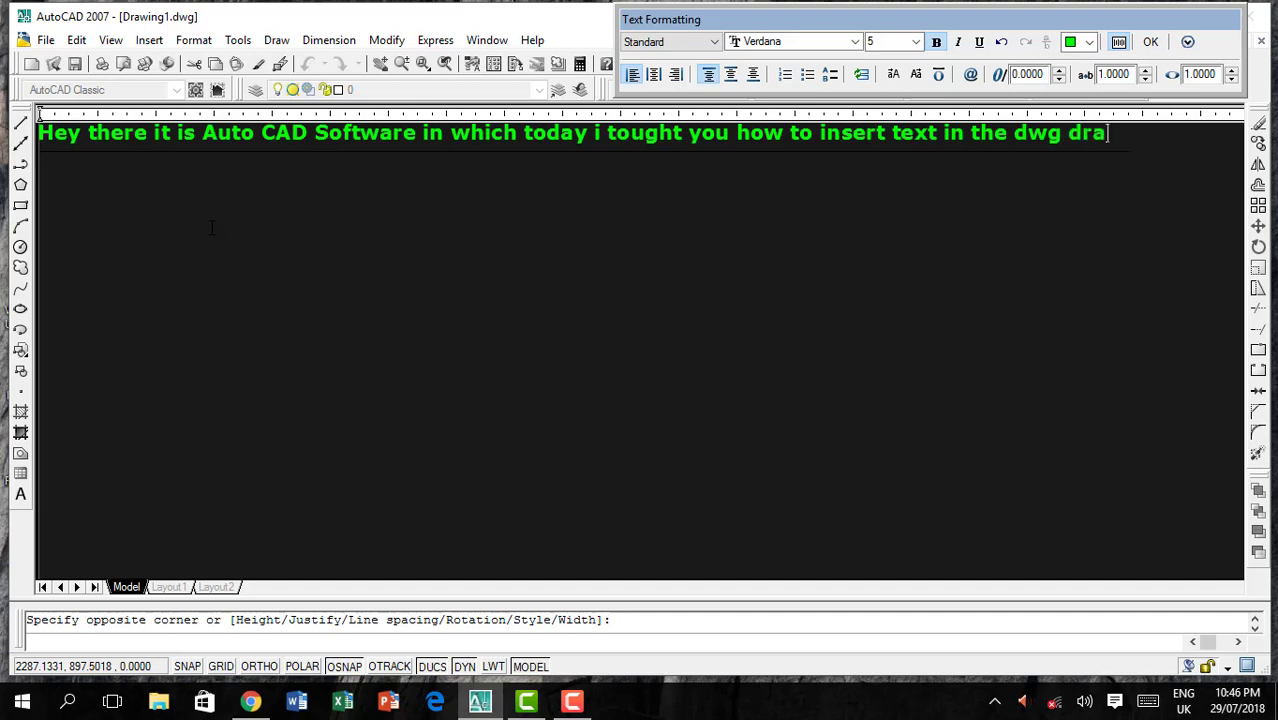
type("wing in")
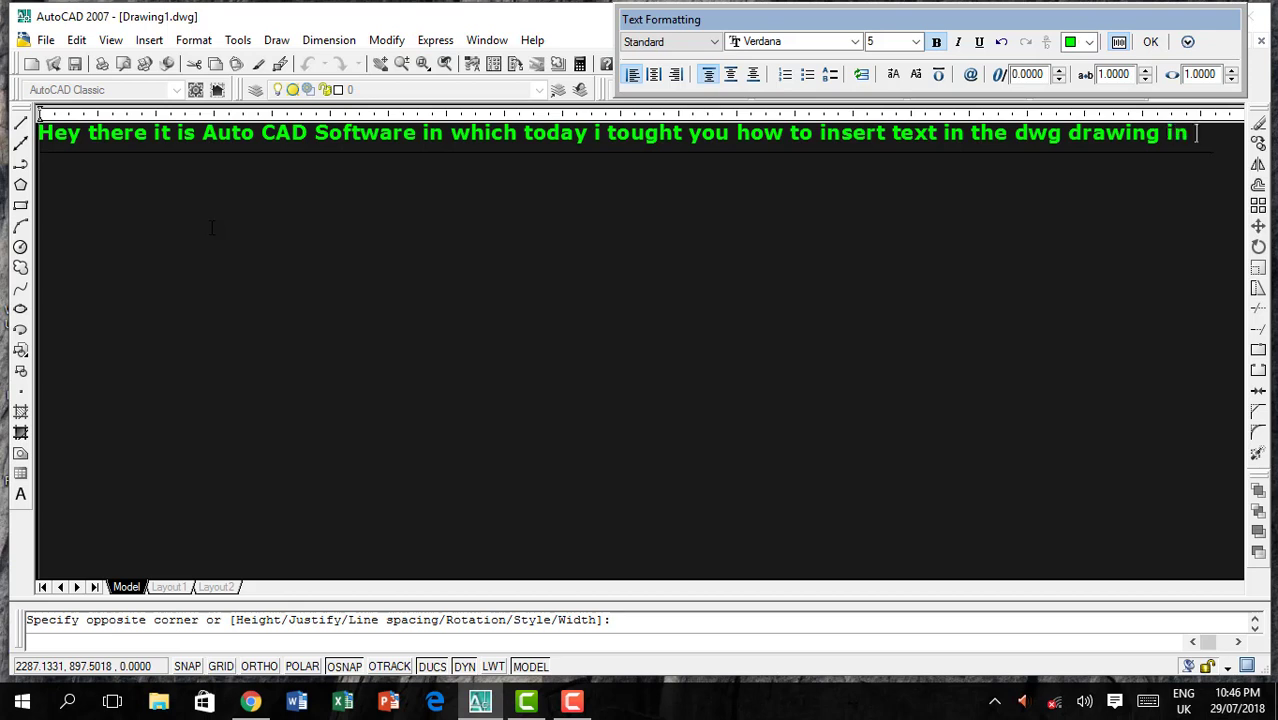
type("Auto")
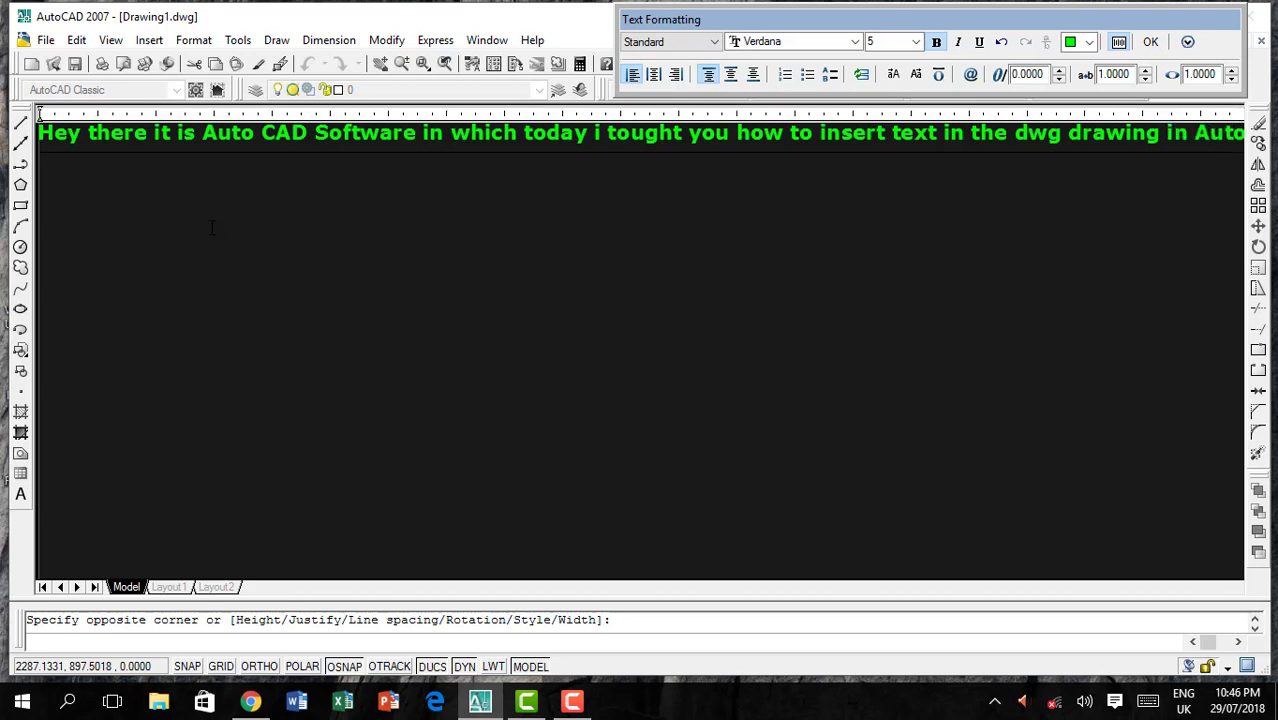
type("CAd")
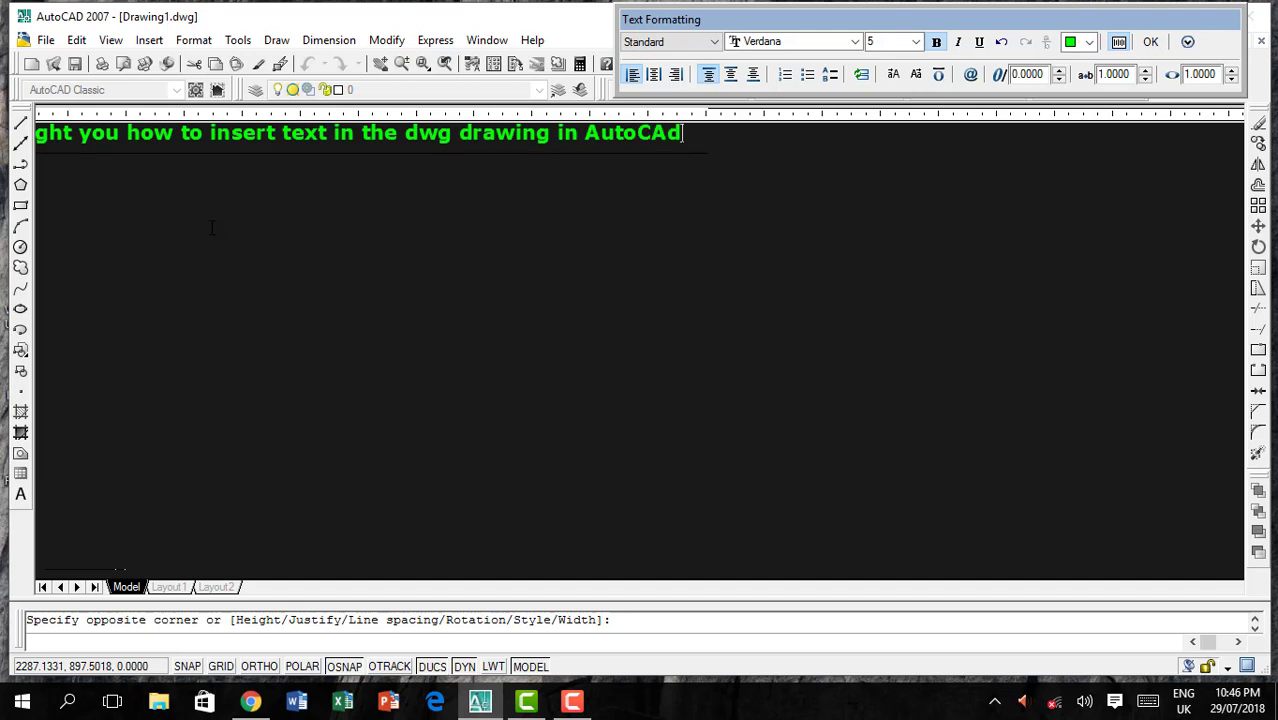
key("BackSpace")
type("D ")
type("softwa")
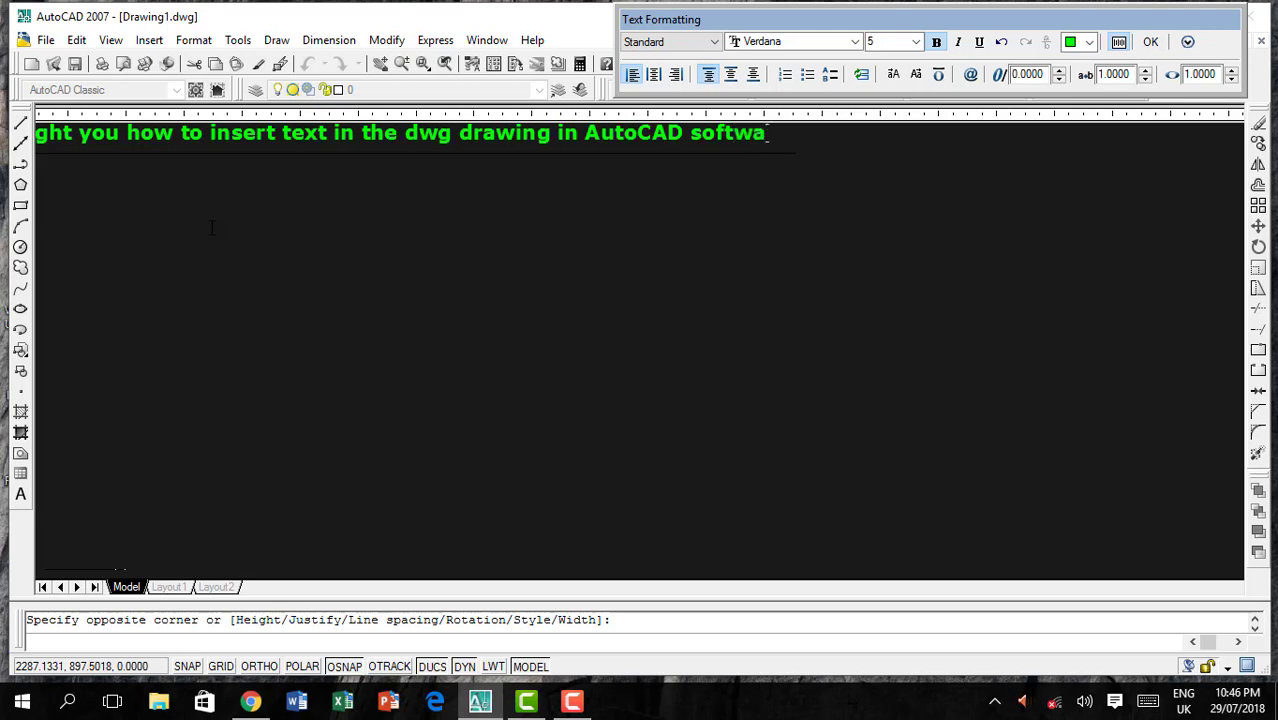
type("re version")
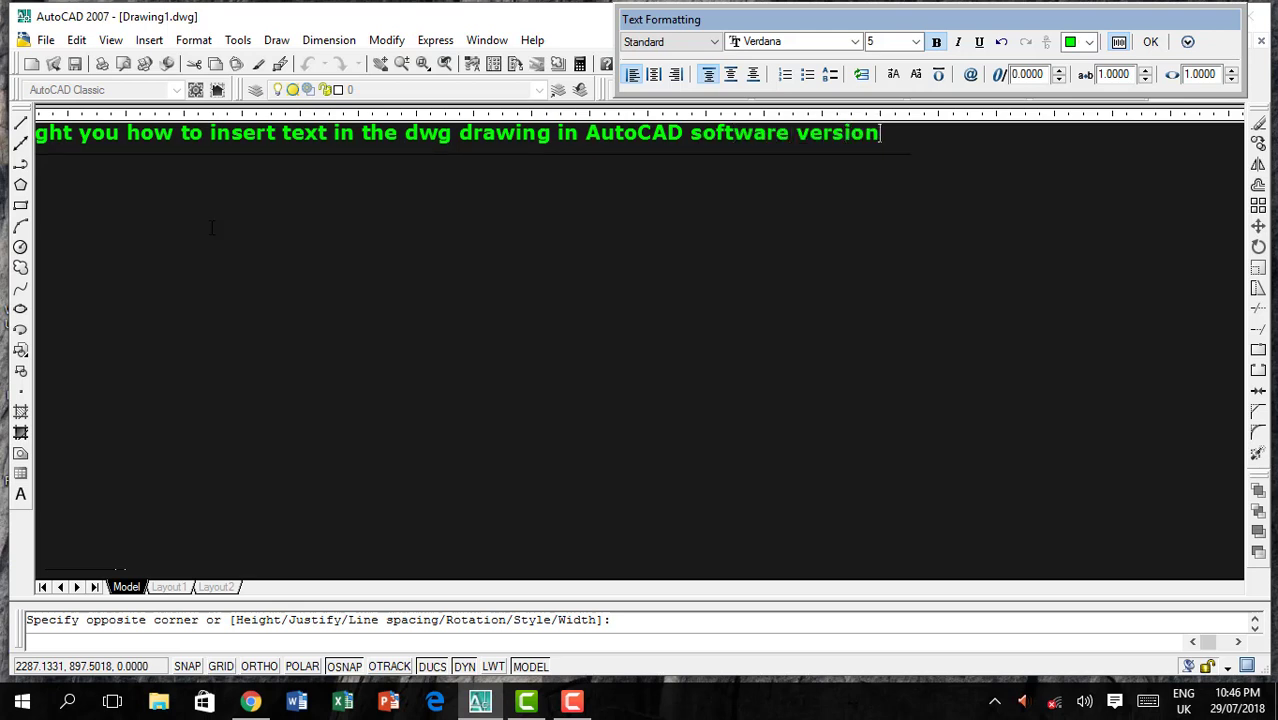
type(" 2007.")
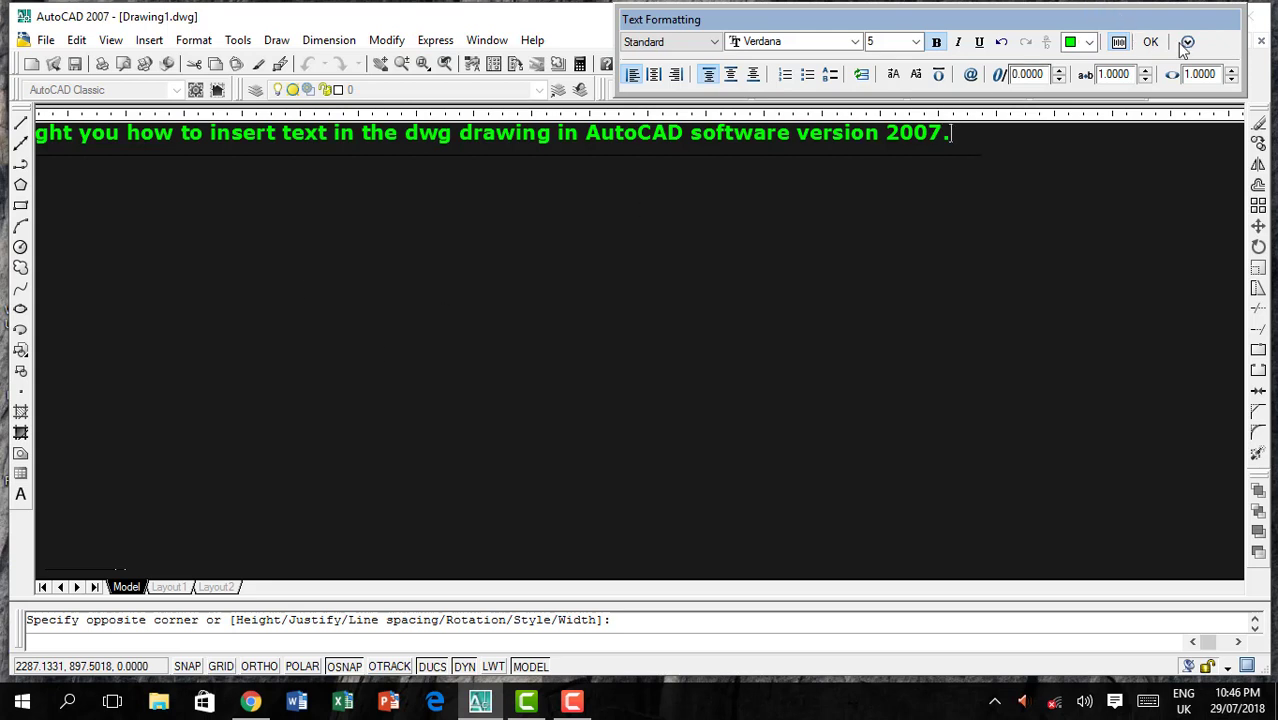
left_click(1148, 42)
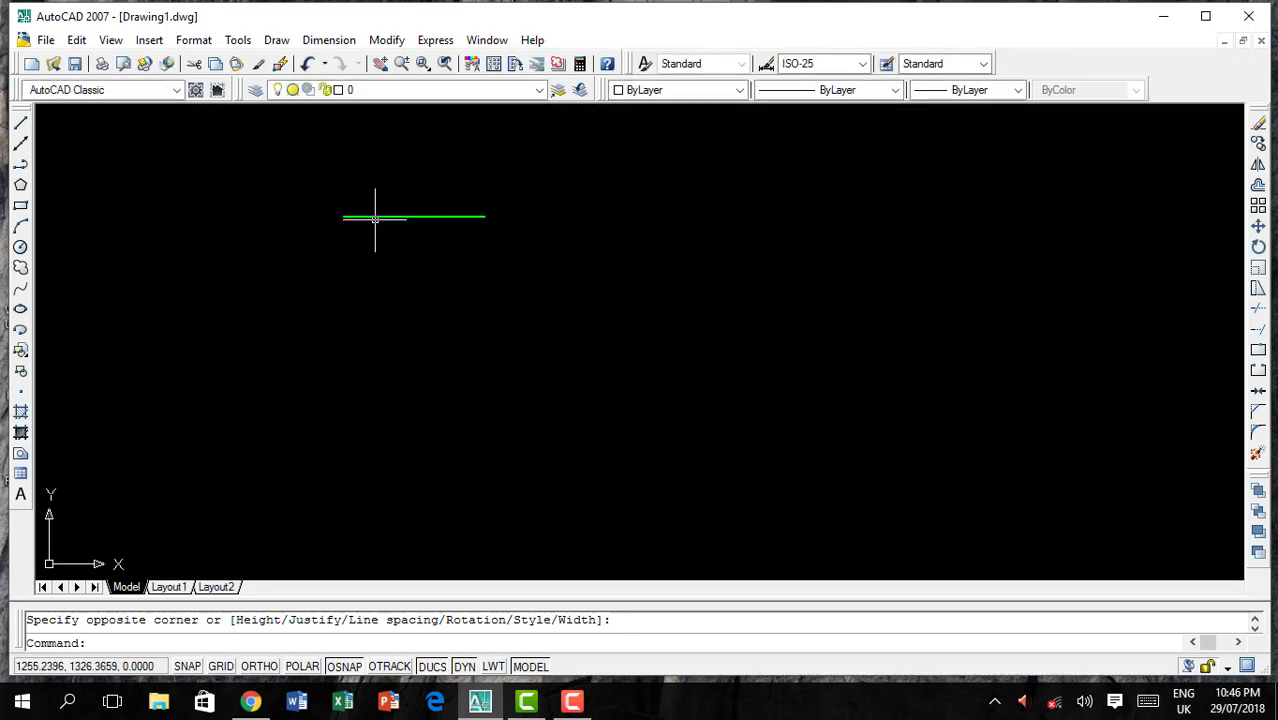
Zoom in on the green sentence and pan it toward the top of the drawing
scroll(385, 208, "up", 2)
scroll(400, 225, "up", 5)
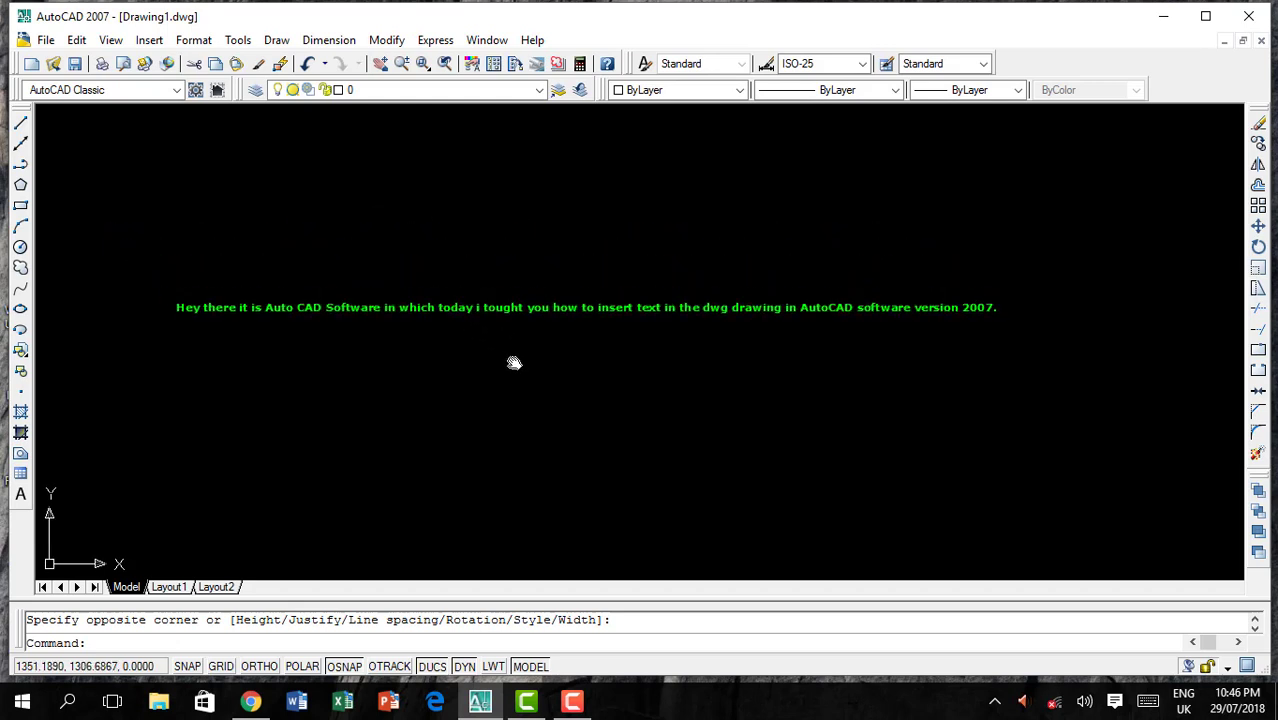
scroll(548, 362, "up", 2)
scroll(545, 368, "down", 2)
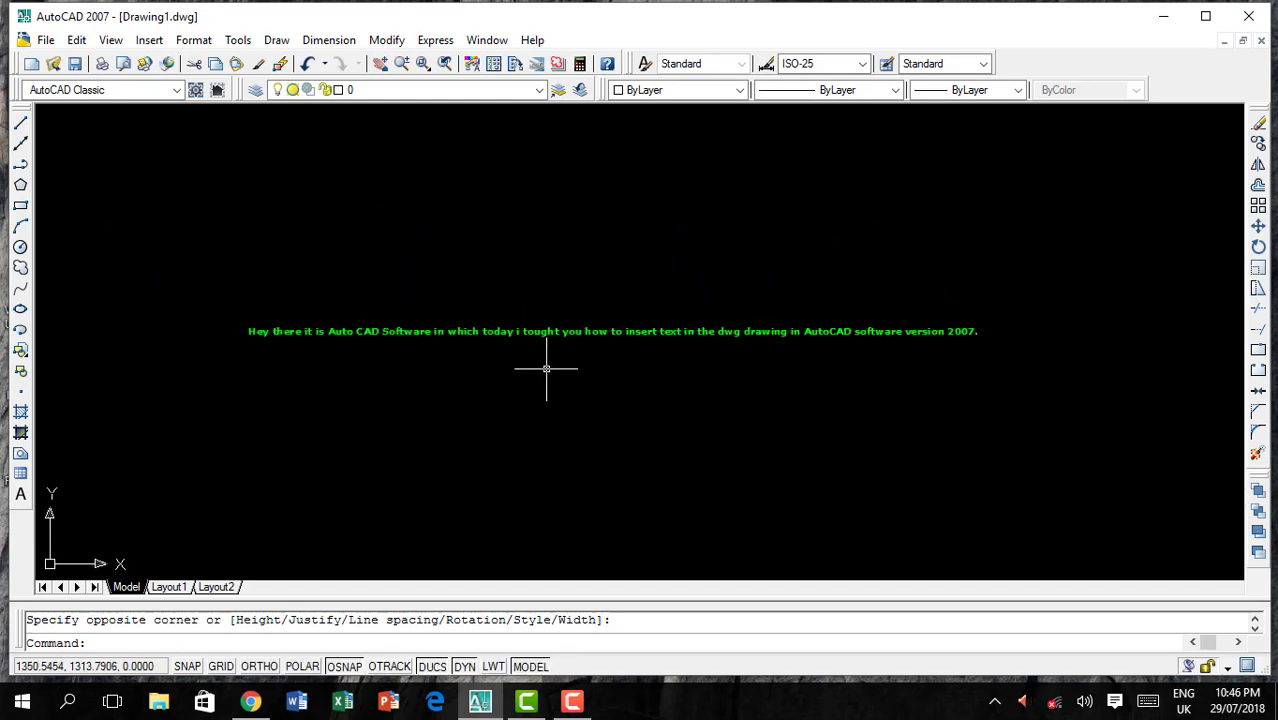
middle_click_drag(520, 337, 537, 222)
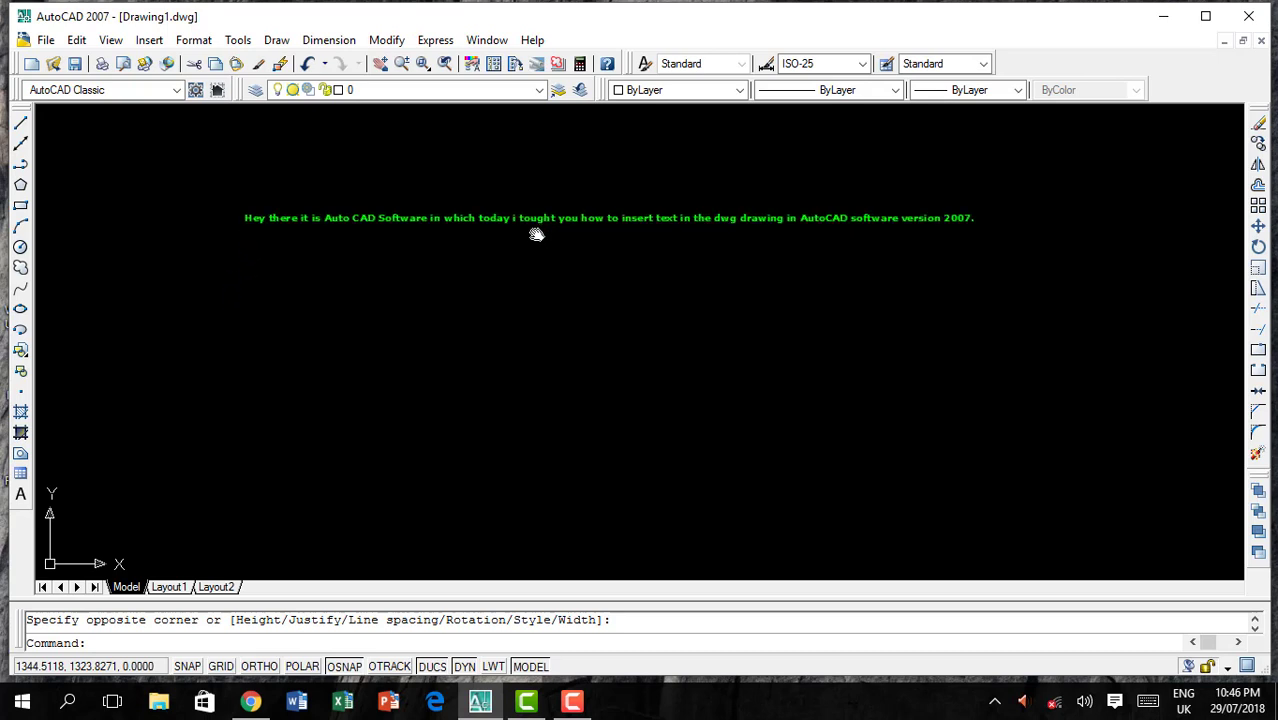
Start a second multiline text, boxed below the green sentence
type("t")
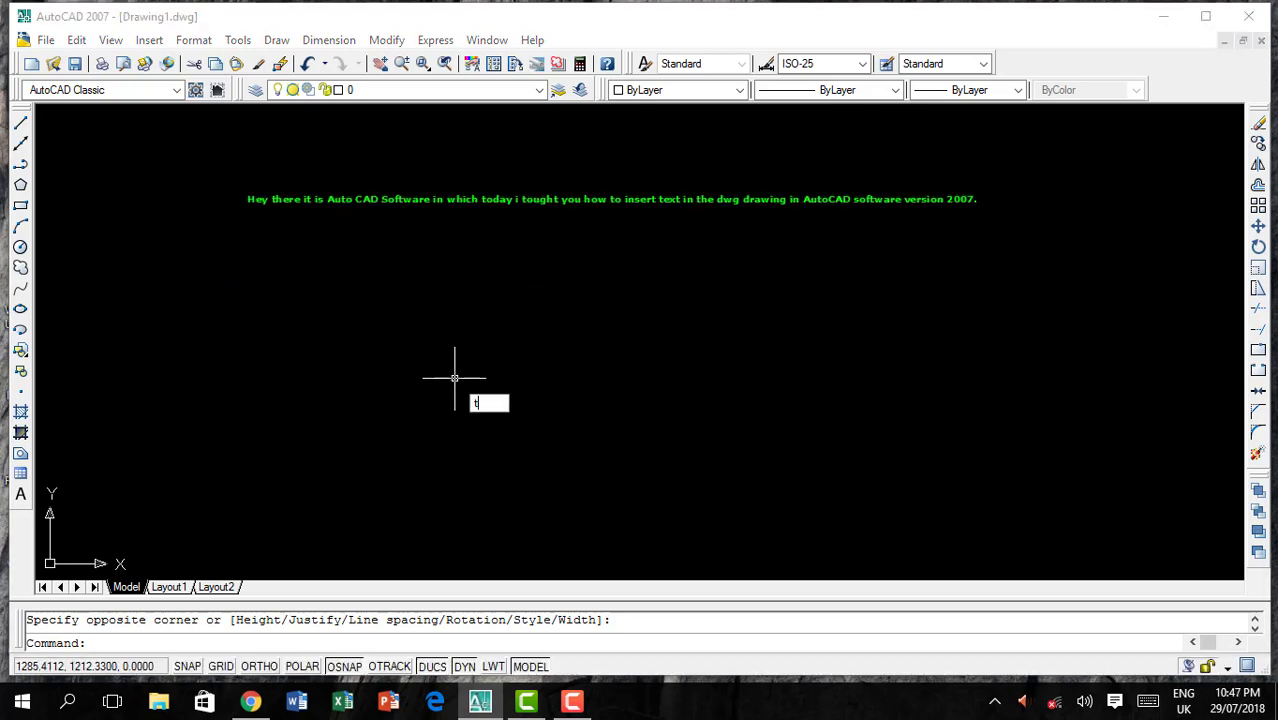
key("Return")
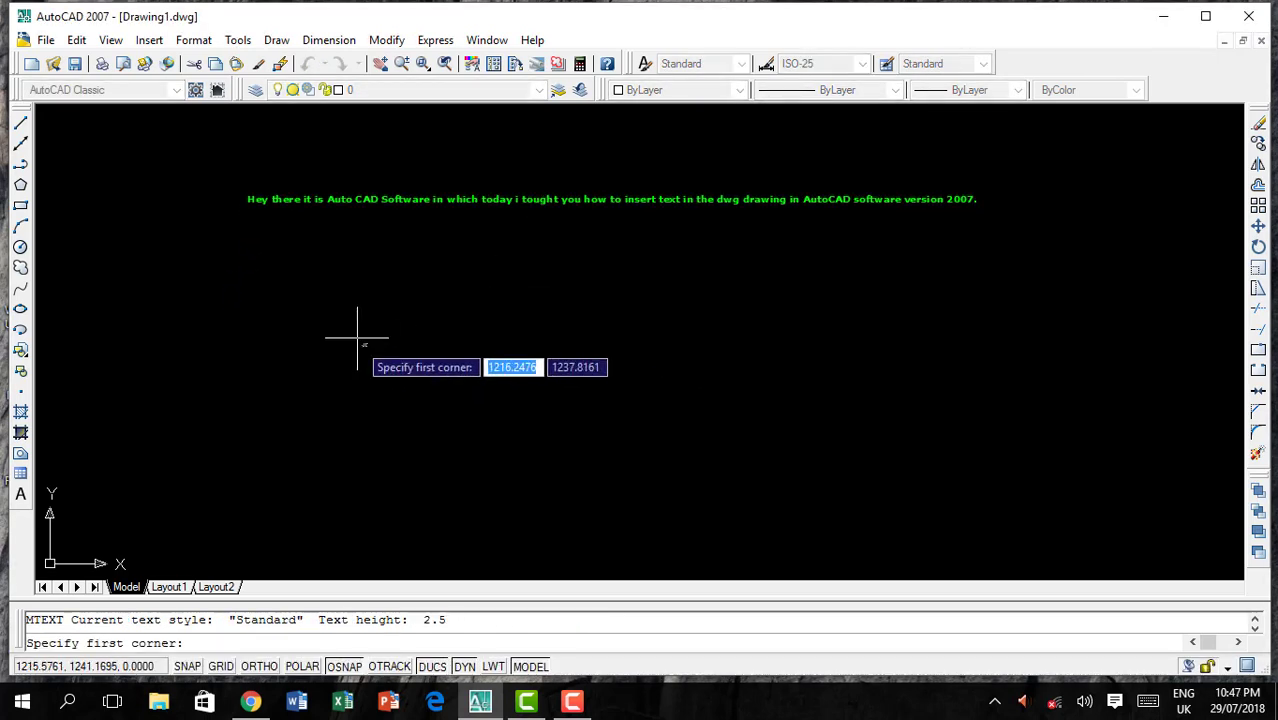
left_click(350, 330)
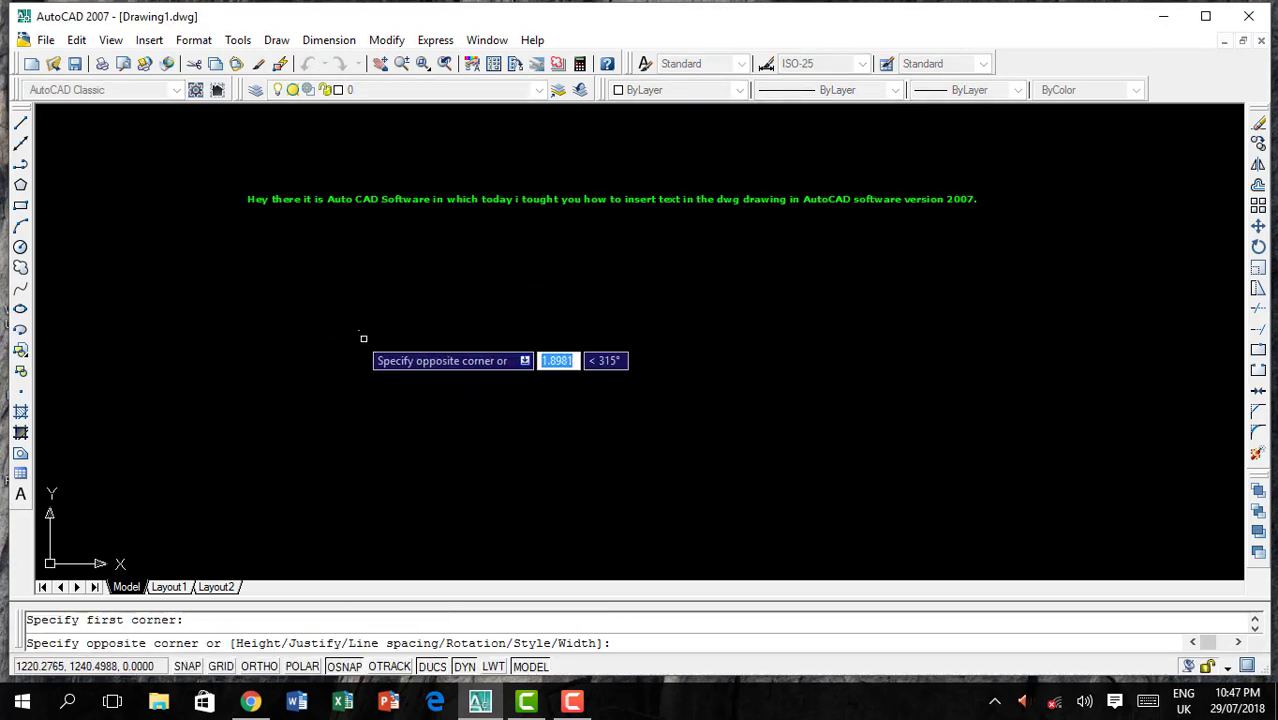
left_click(500, 410)
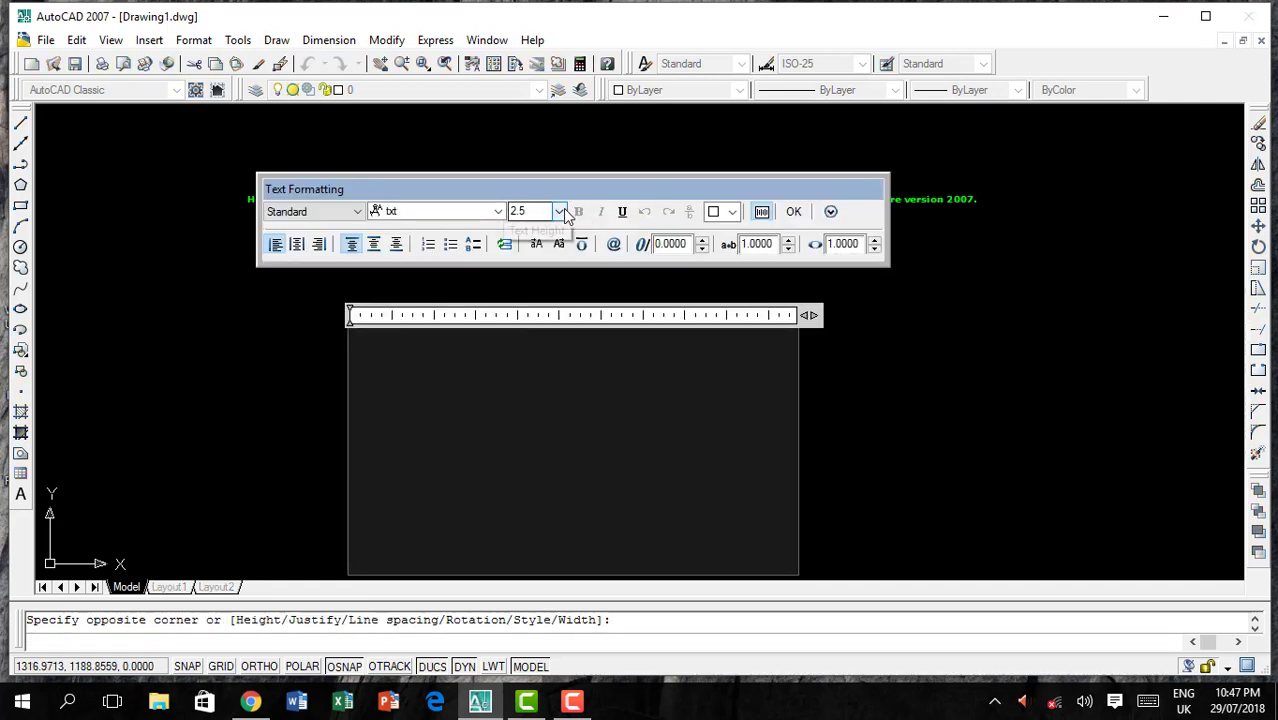
Format the new text as red Verdana with height 15
double_click(540, 211)
key("BackSpace")
type("15")
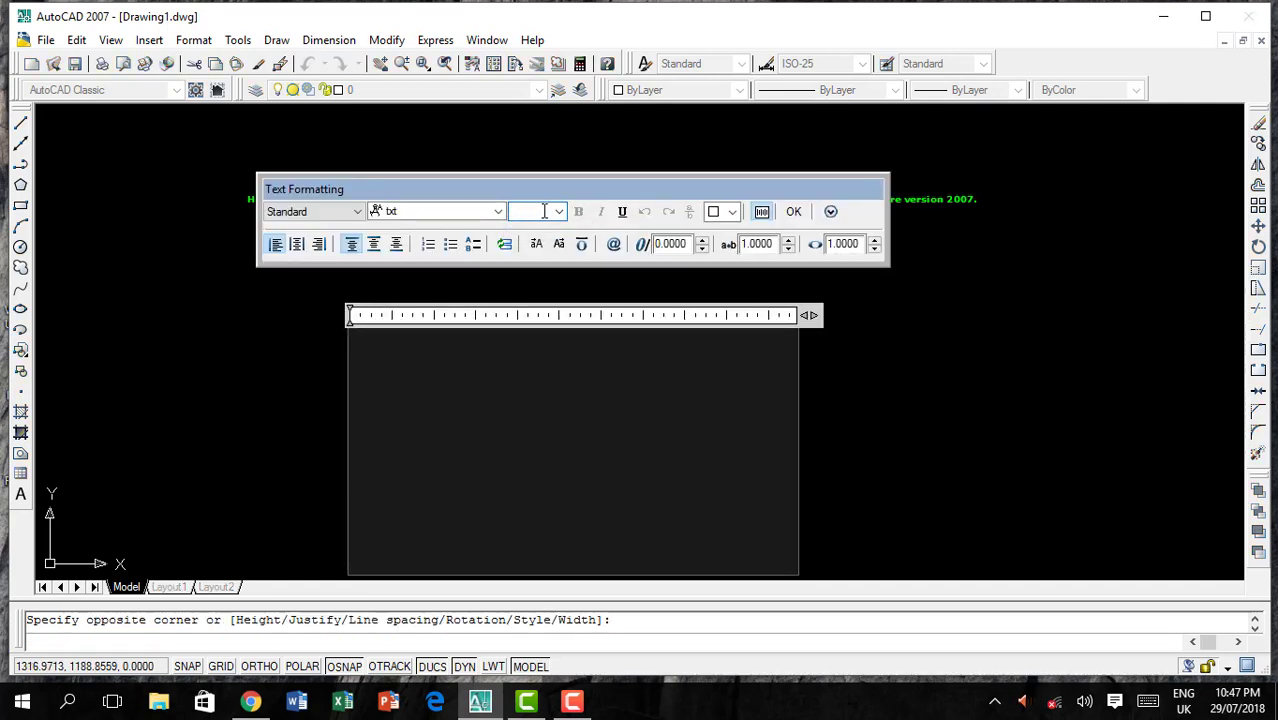
left_click(727, 211)
left_click(727, 275)
left_click(728, 212)
left_click(733, 263)
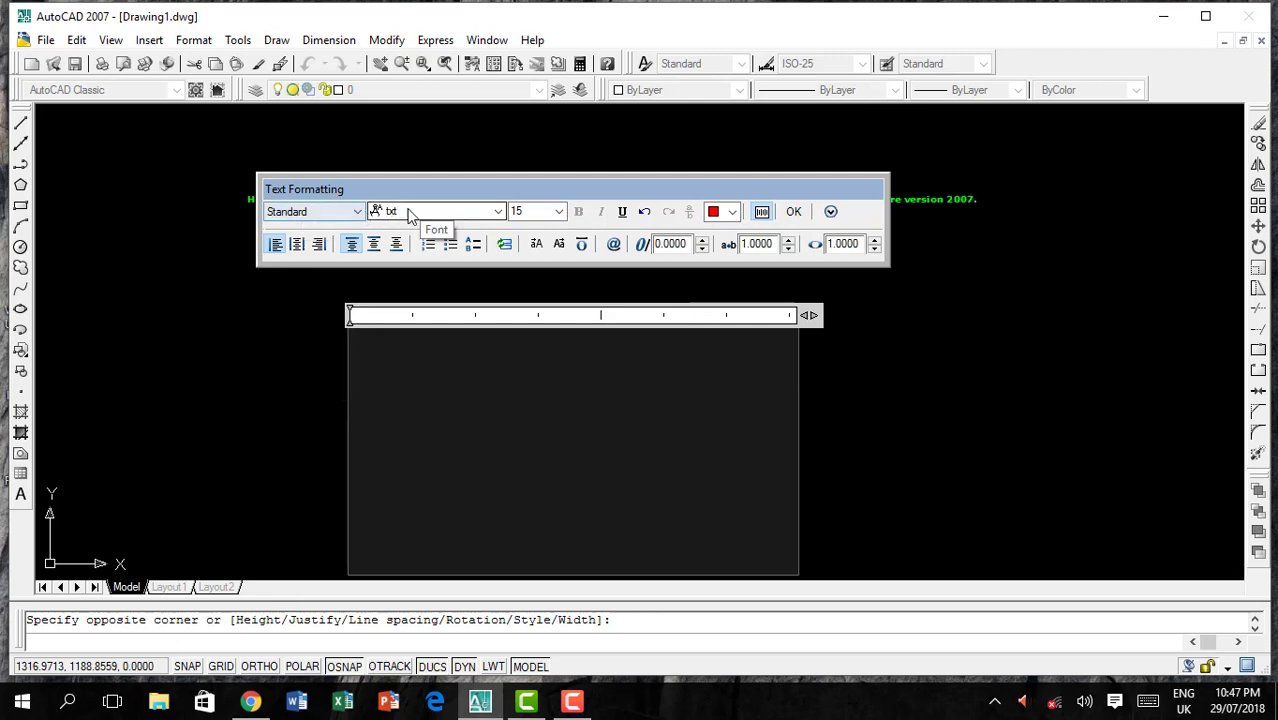
left_click(500, 212)
left_click(404, 224)
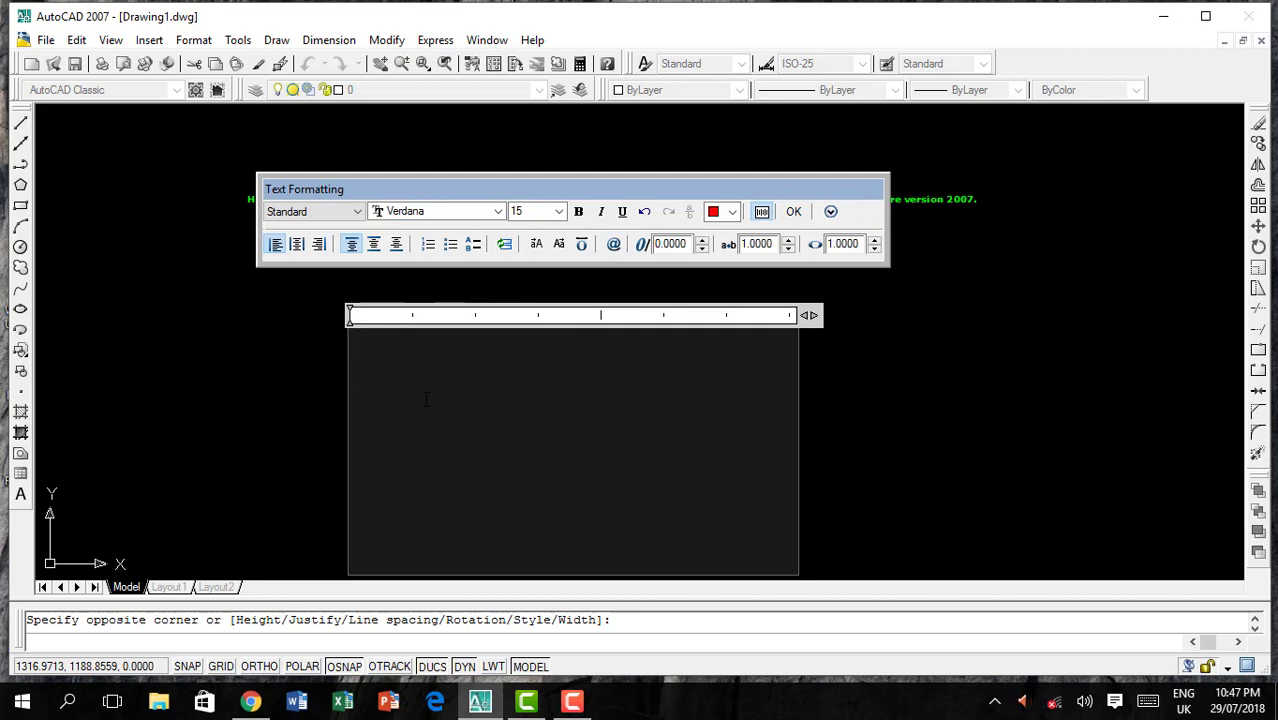
Type 'This is Auto CAD', then '2007 version...' on a new line
type("T")
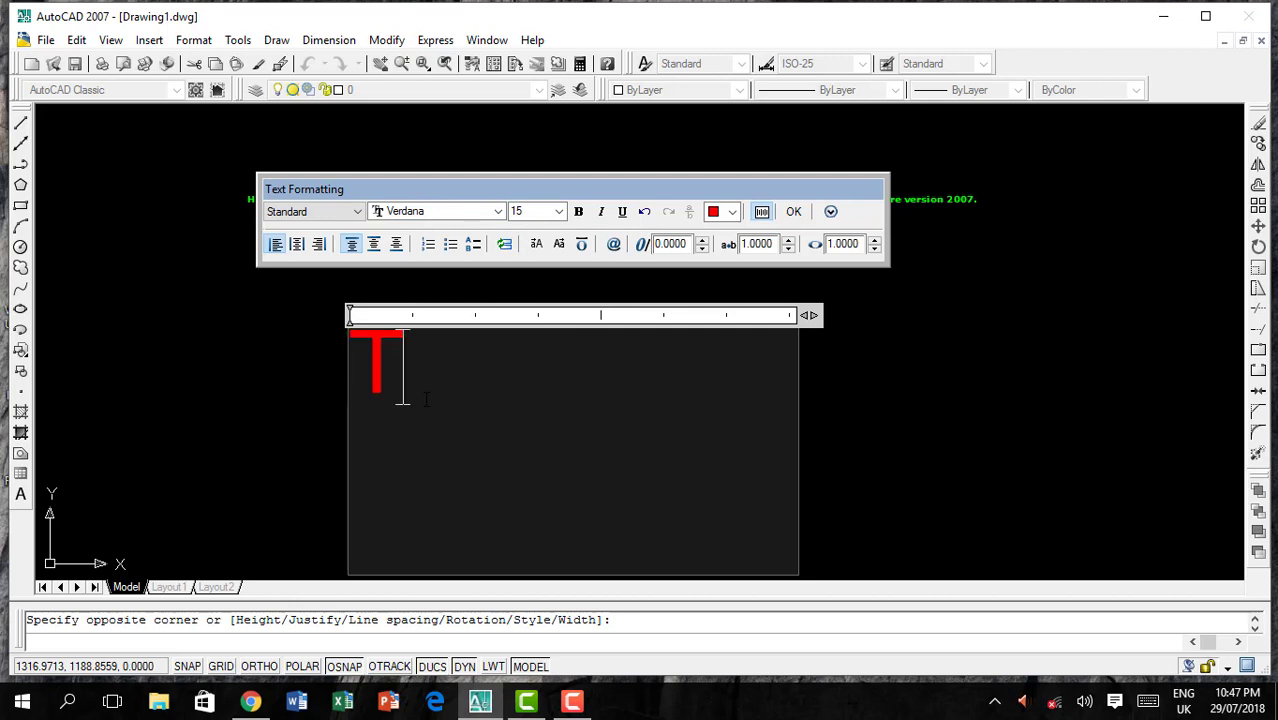
type("his is ")
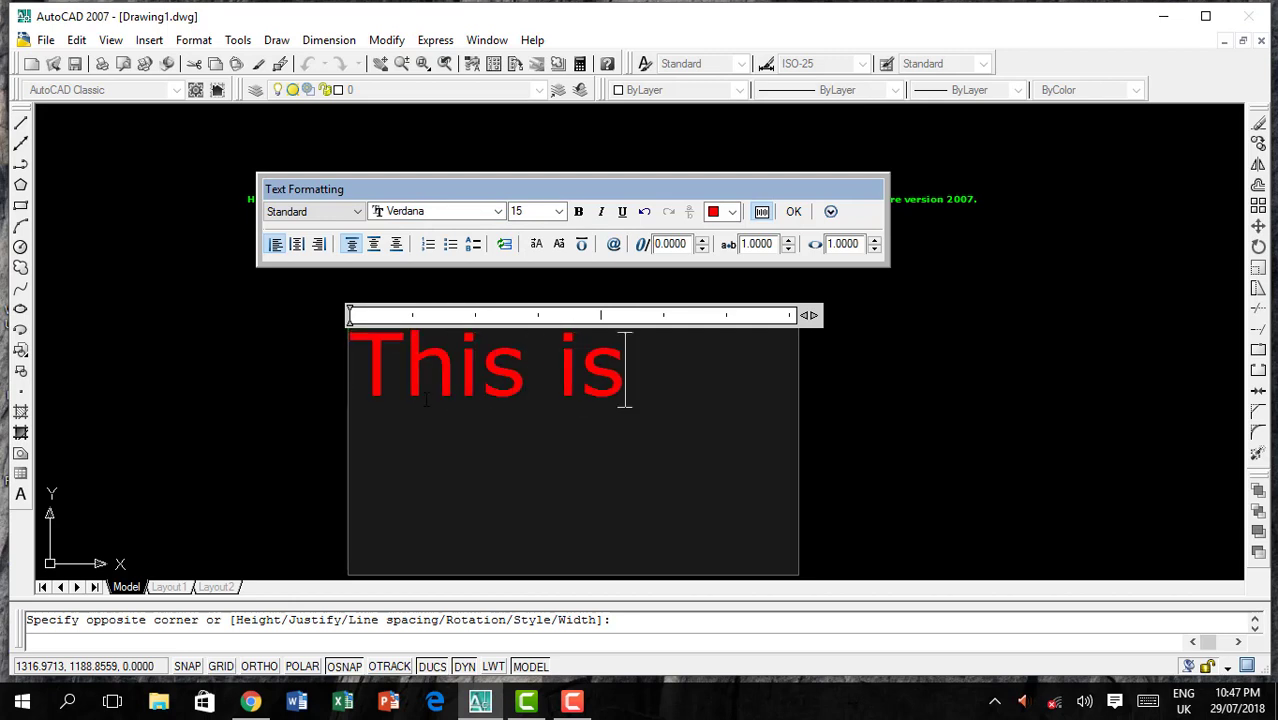
type("Auto")
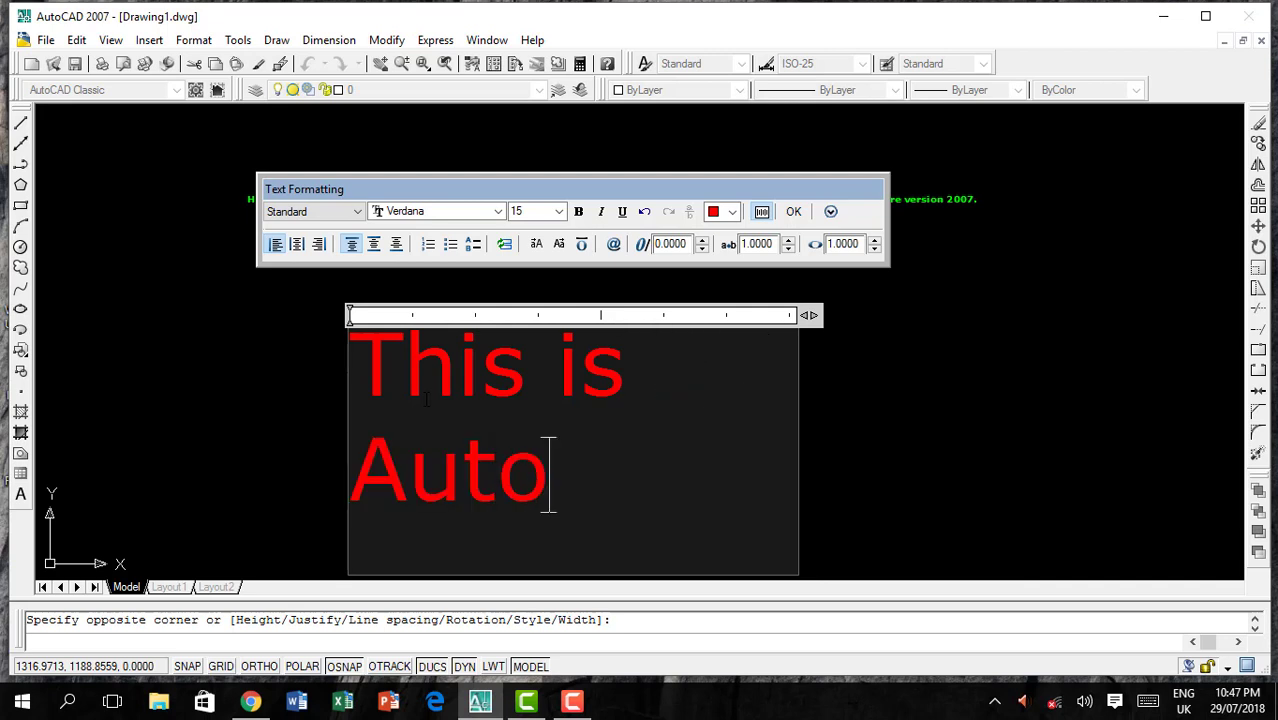
type(" CAD")
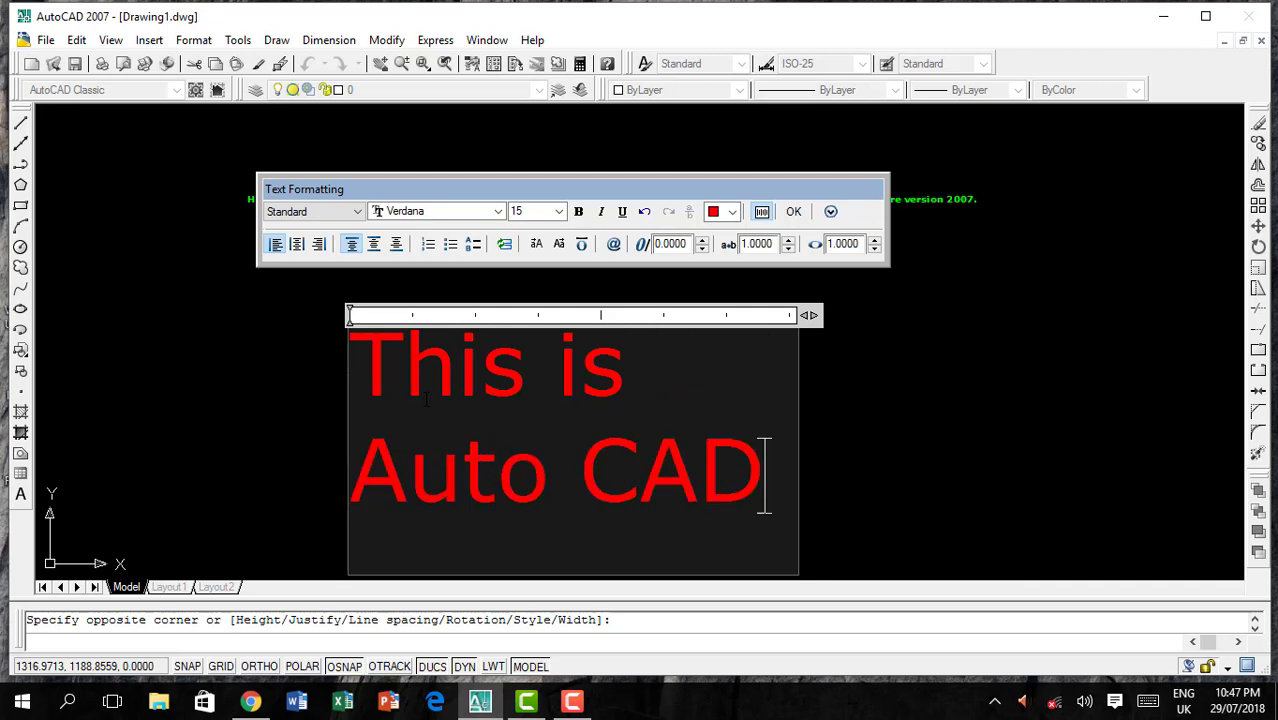
key("Return")
type("20")
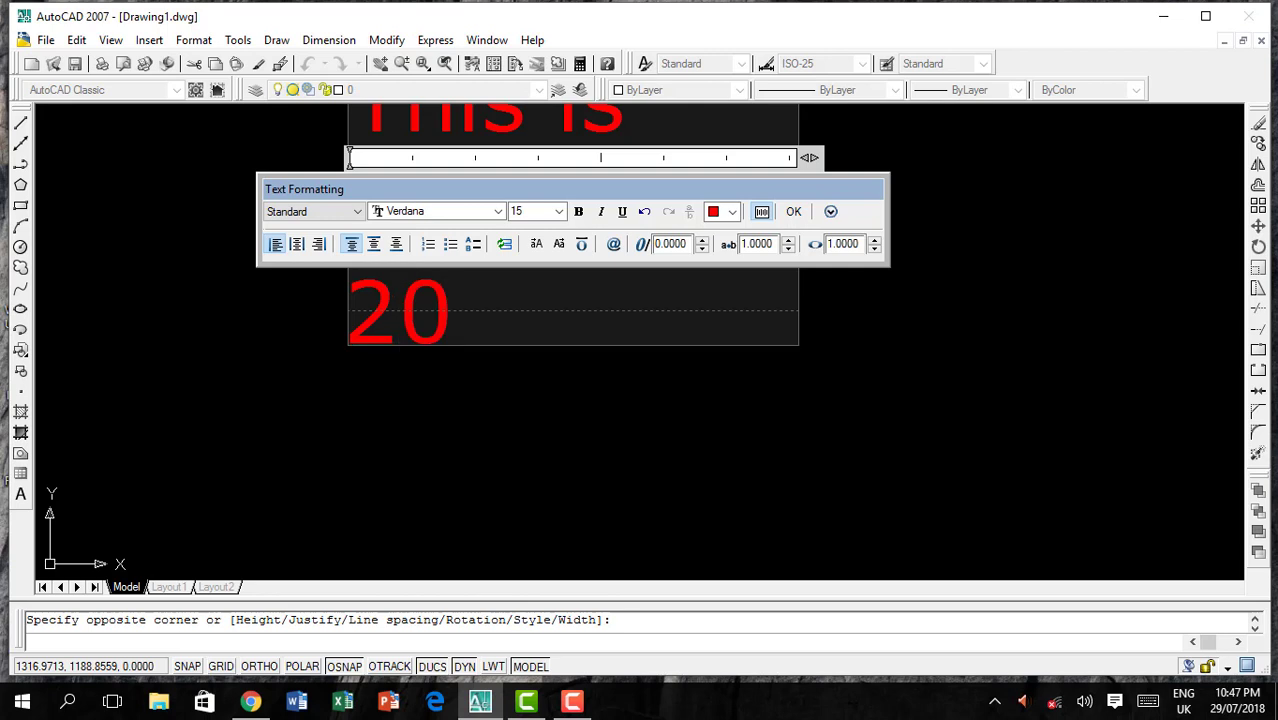
type("07 ")
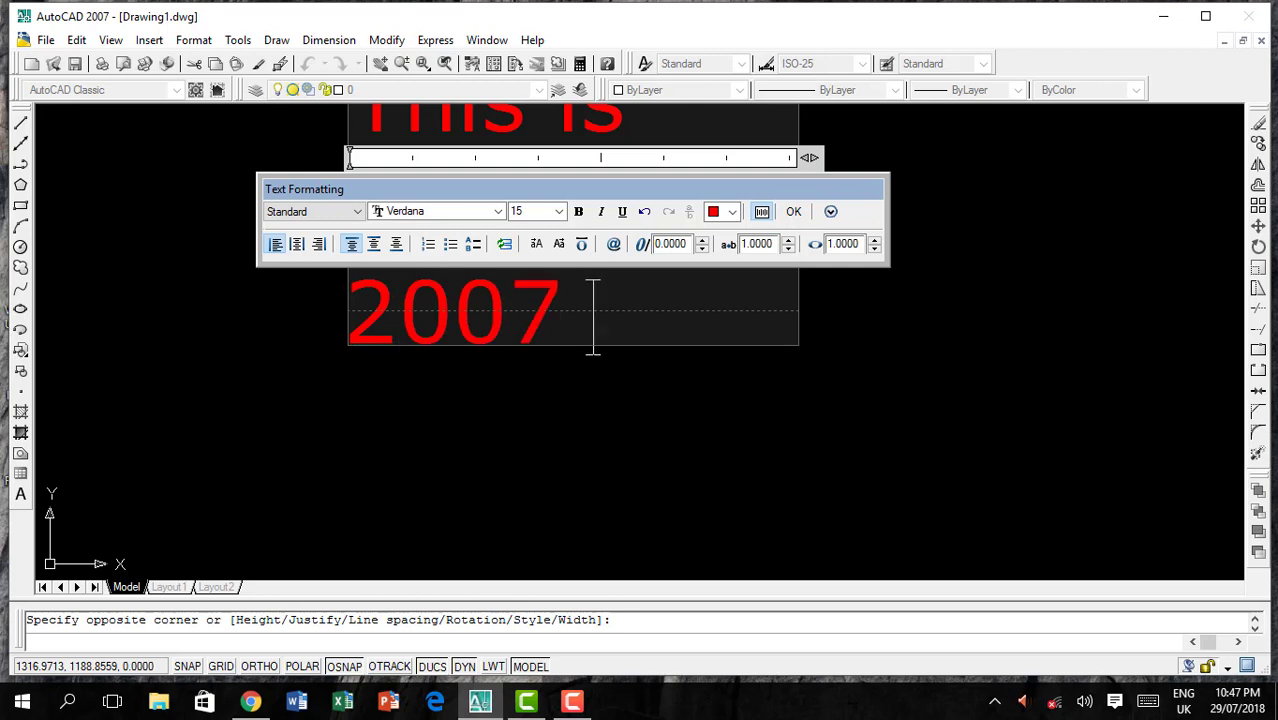
type("version")
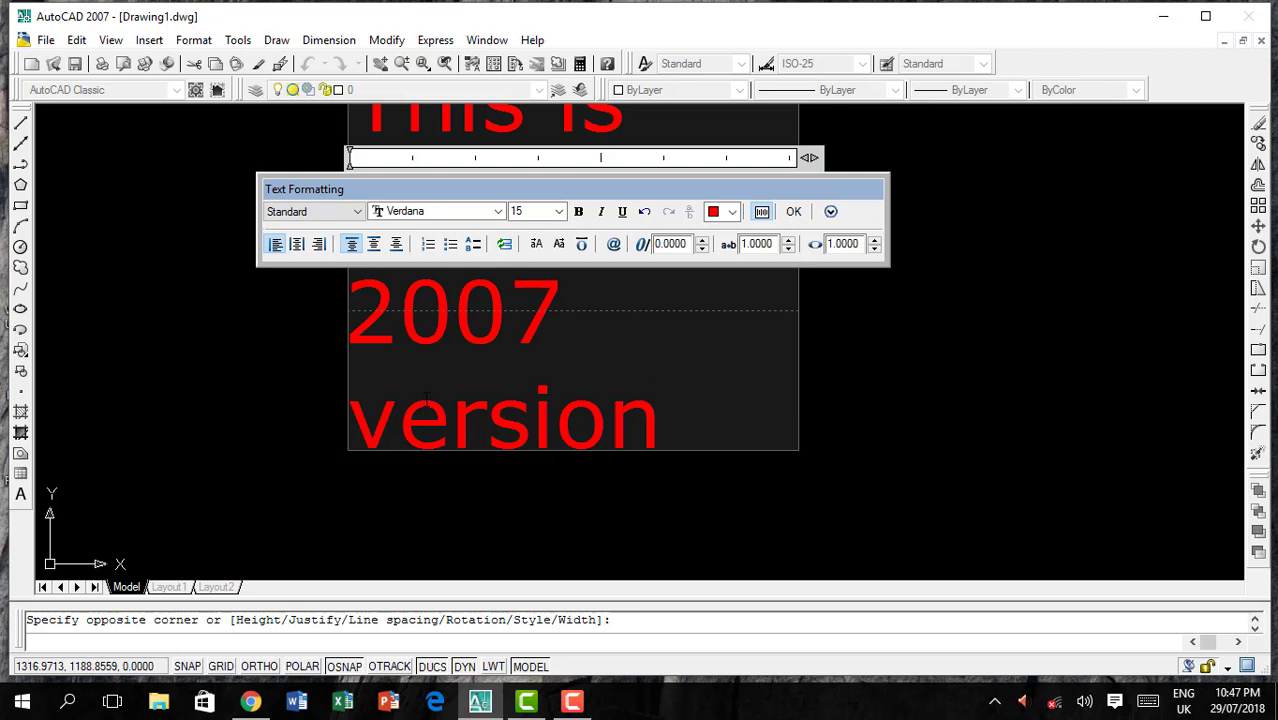
type("...")
Place the red text, then reopen it and widen its box so the lines rewrap
left_click(790, 212)
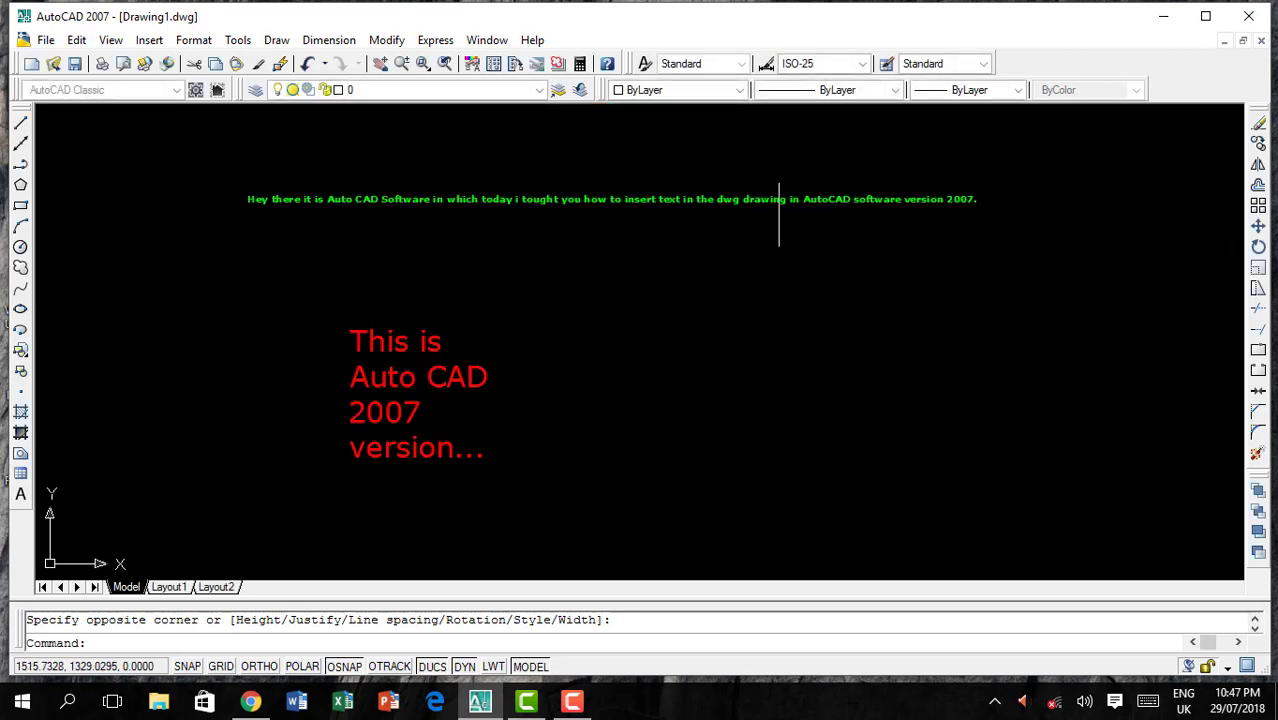
left_click(432, 404)
left_click(430, 402)
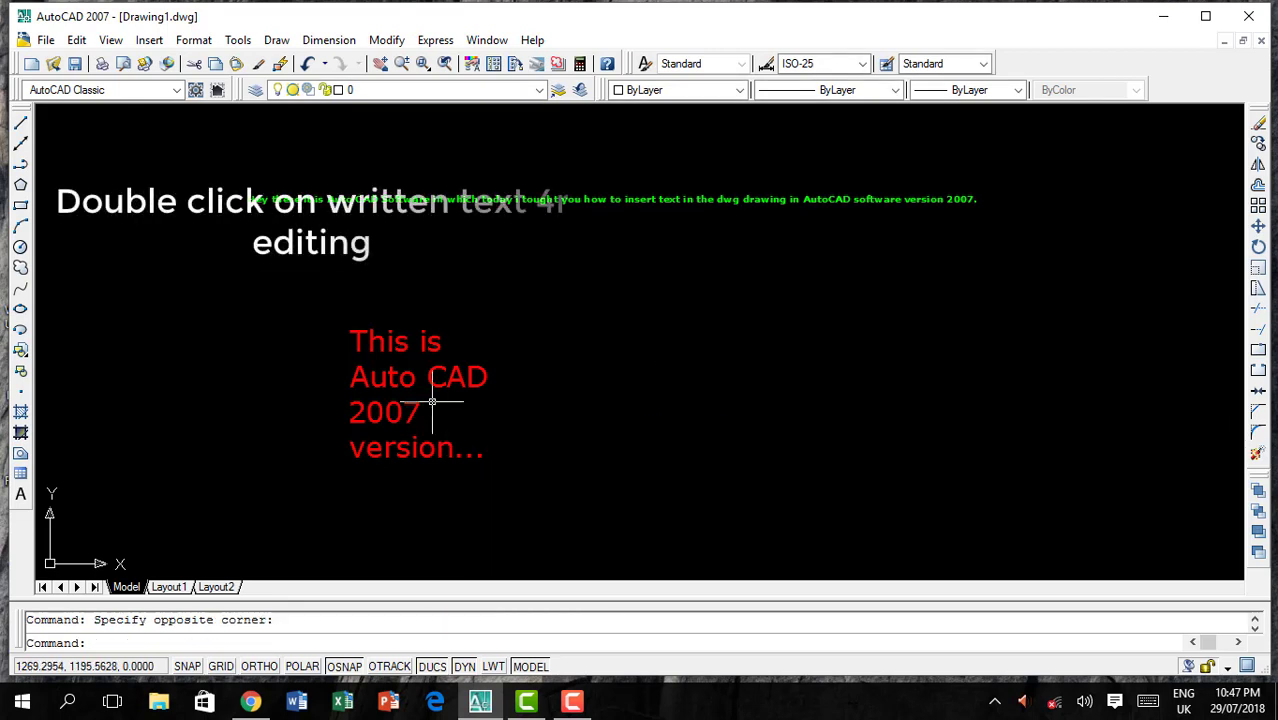
double_click(428, 401)
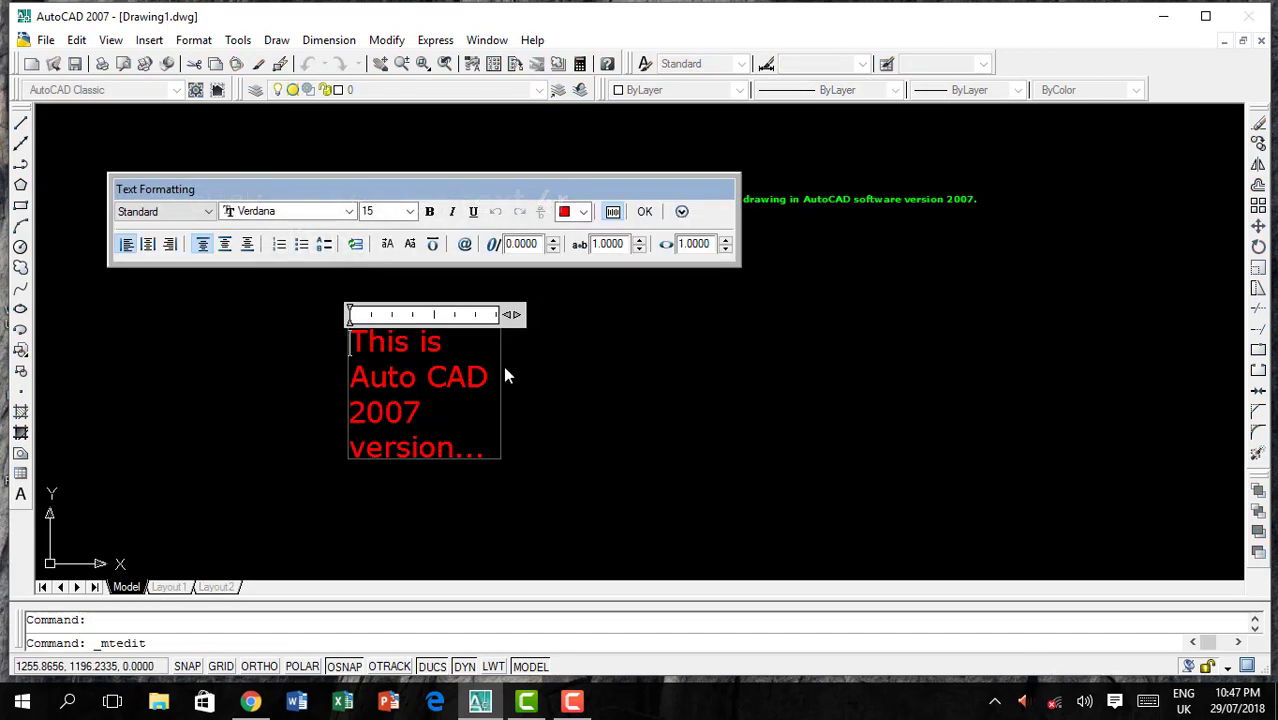
left_click_drag(512, 314, 858, 314)
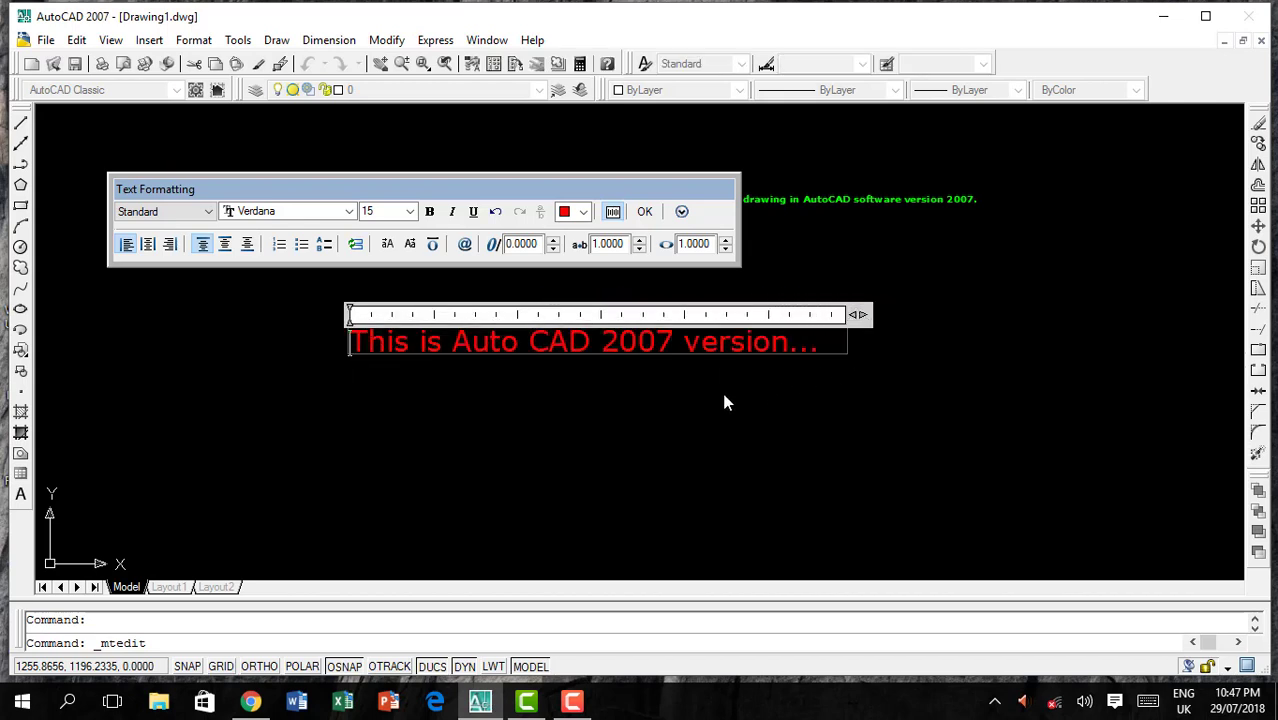
Change all of the red text to height 25 and apply the edit
key("ctrl+a")
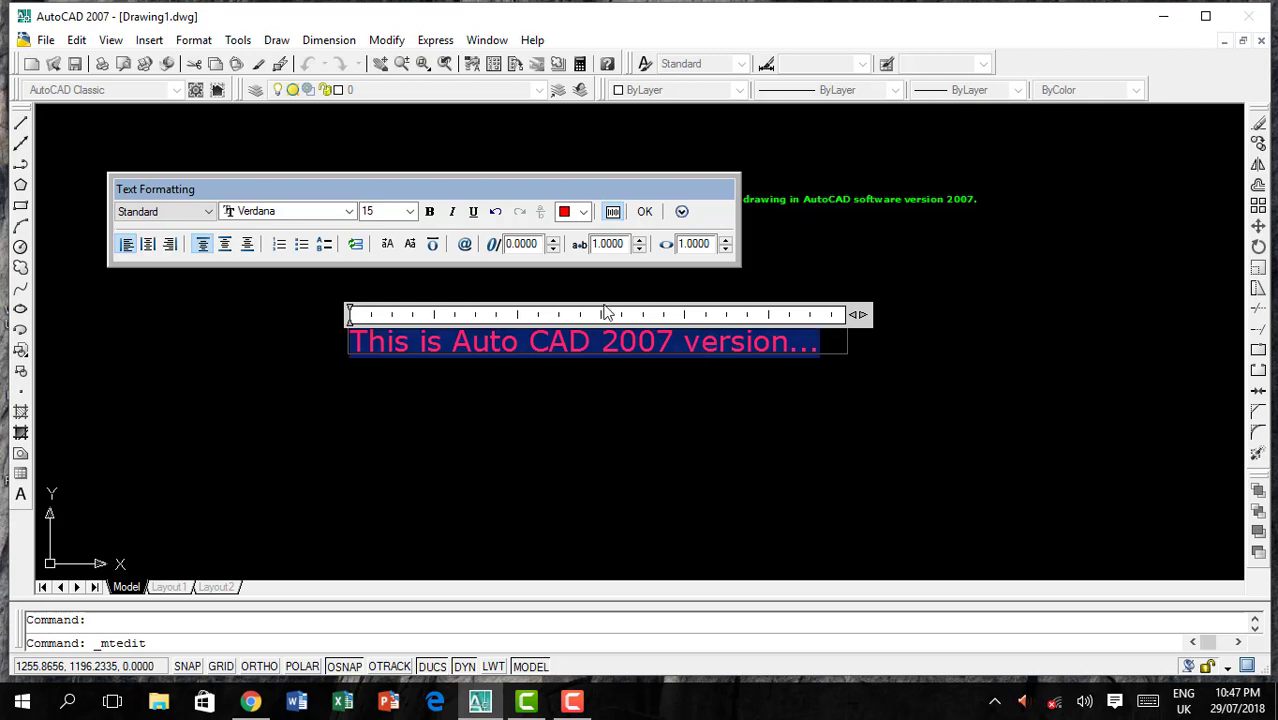
left_click(412, 212)
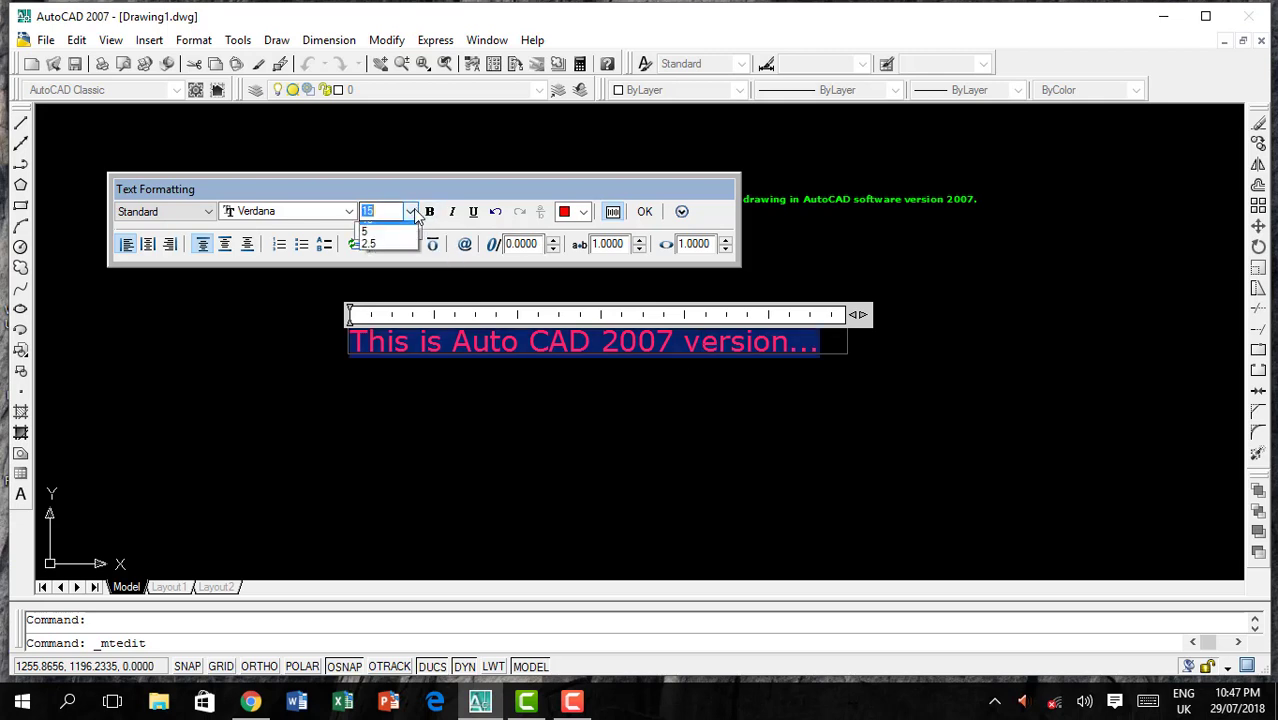
left_click(393, 211)
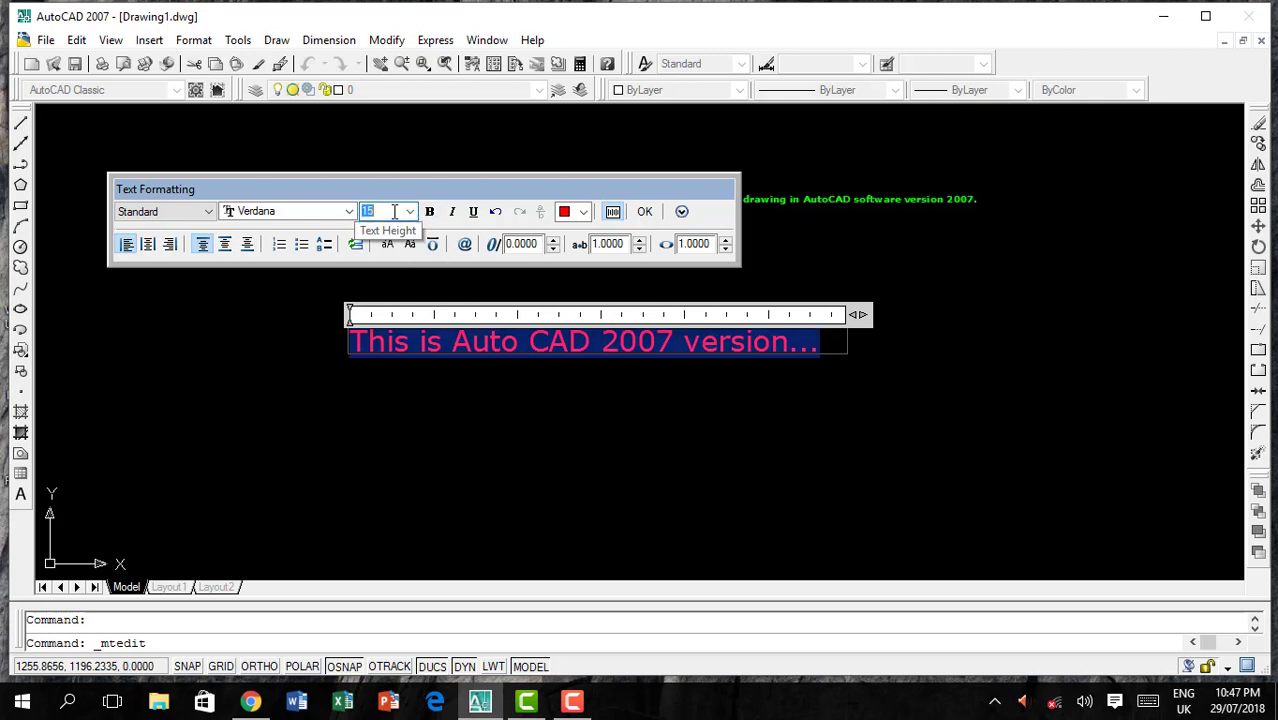
type("25")
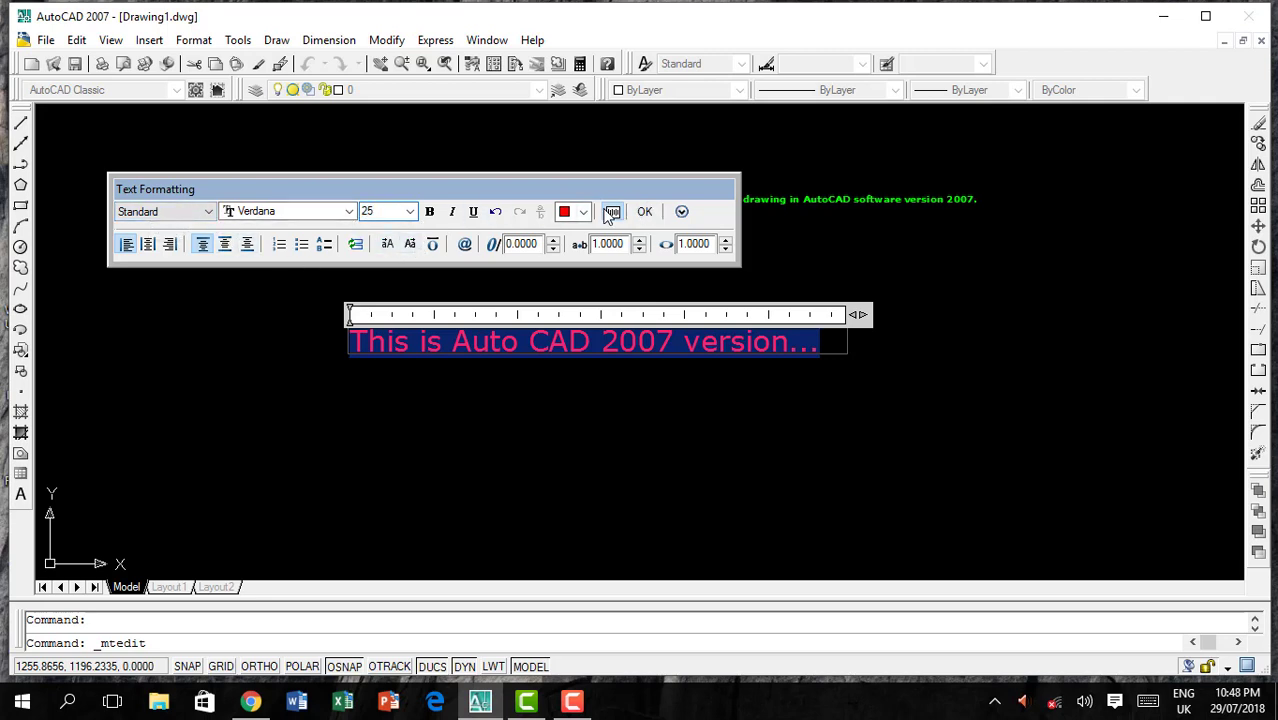
left_click(644, 211)
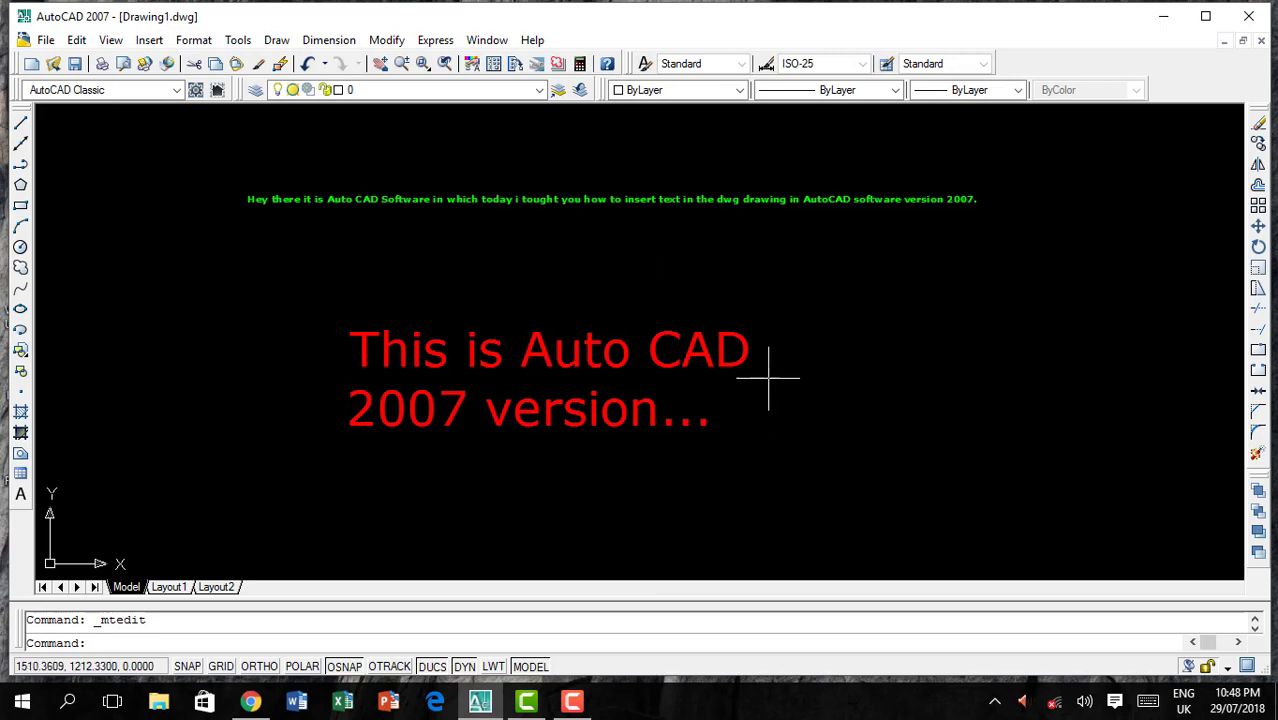